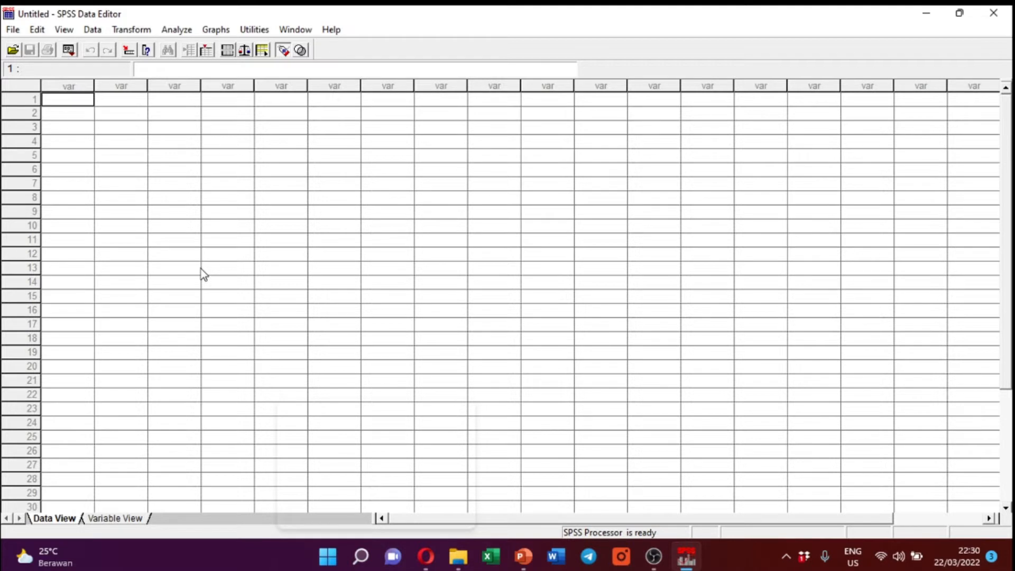
left_click(117, 518)
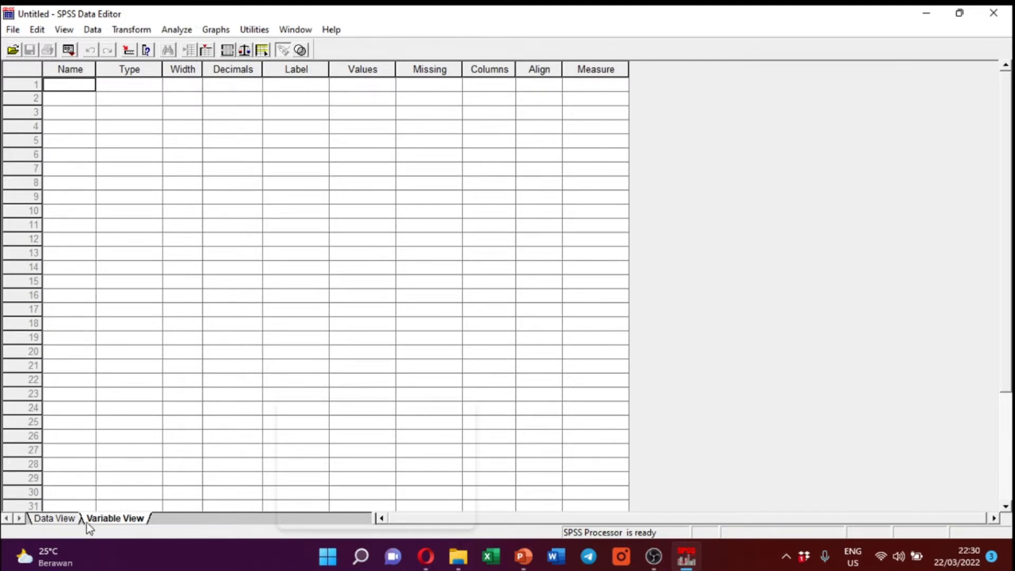
left_click(65, 521)
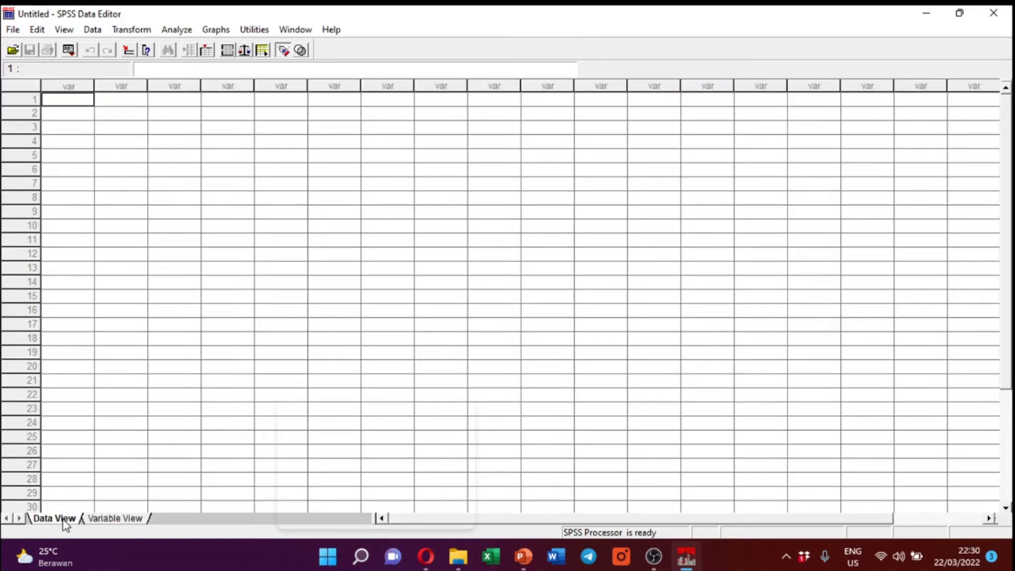
left_click(99, 521)
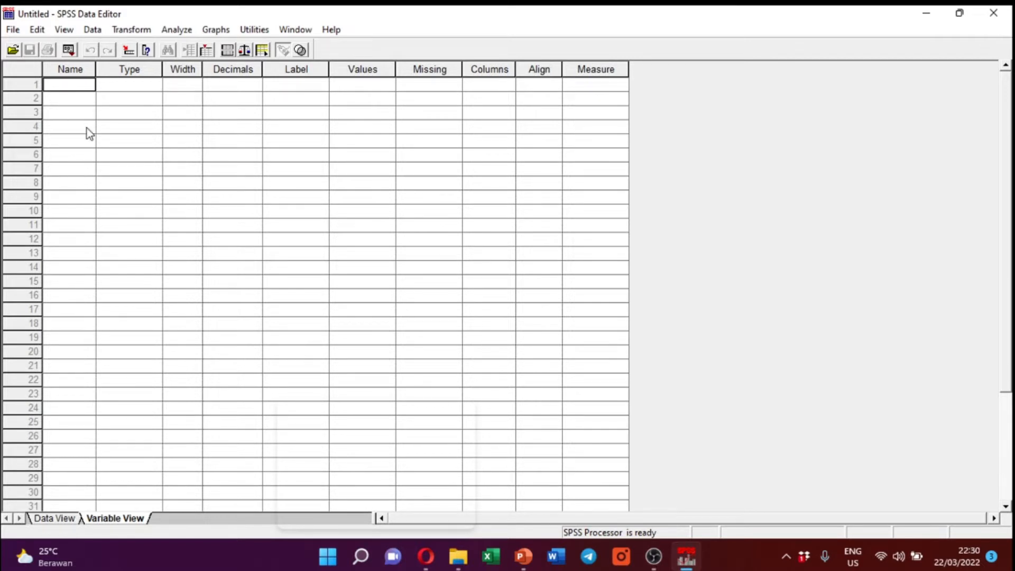
left_click(55, 519)
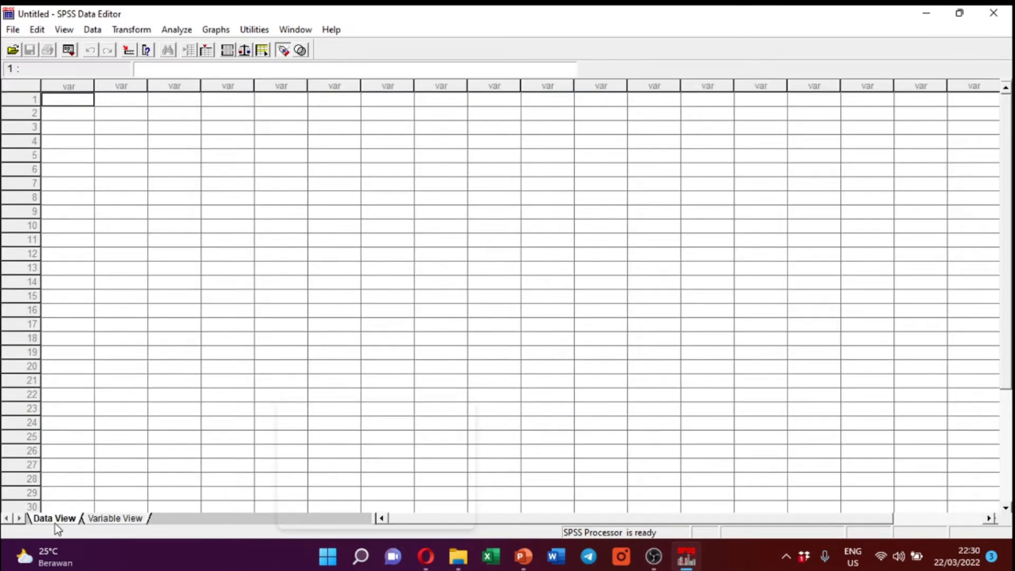
left_click(100, 519)
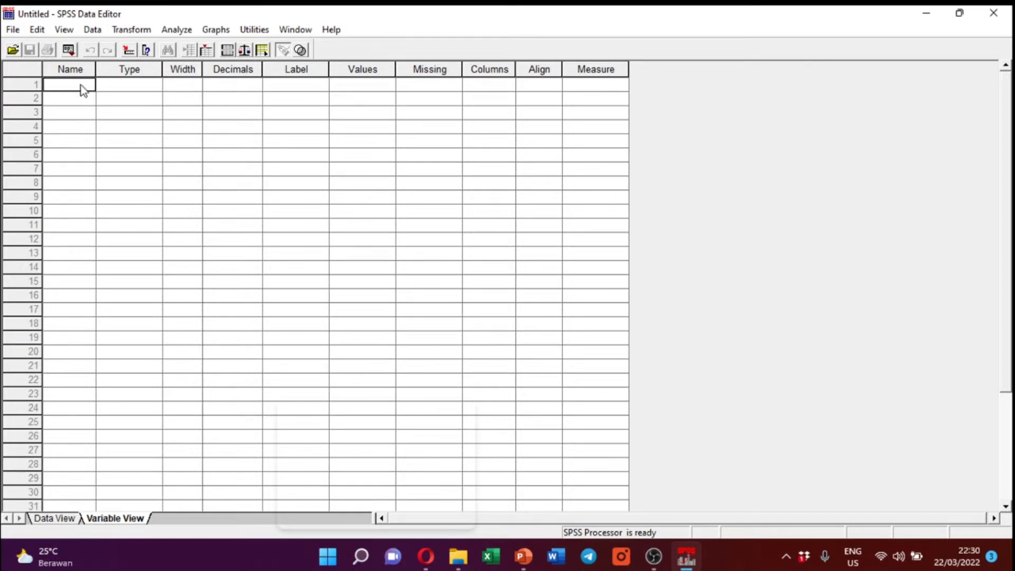
left_click(62, 518)
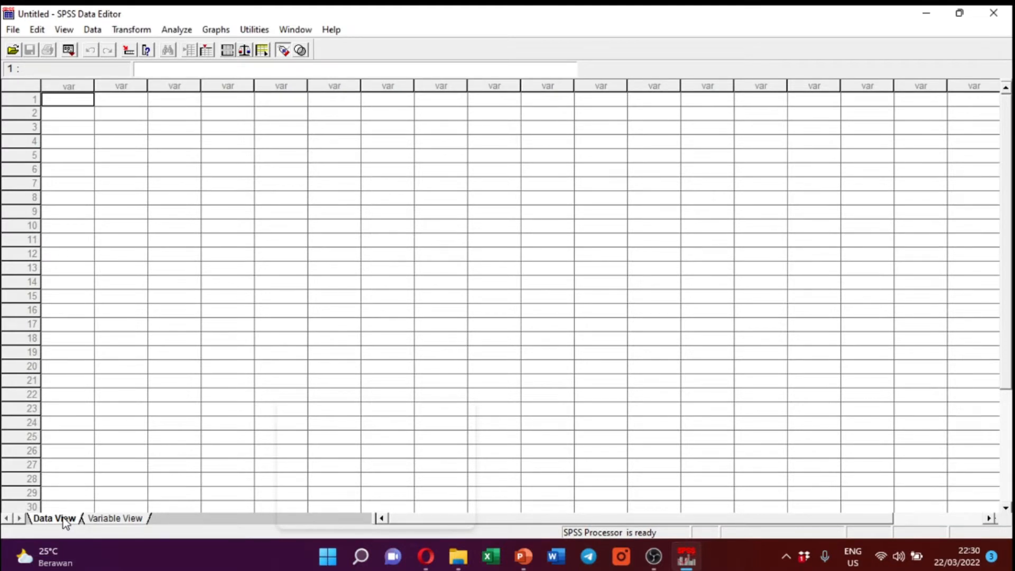
left_click(13, 29)
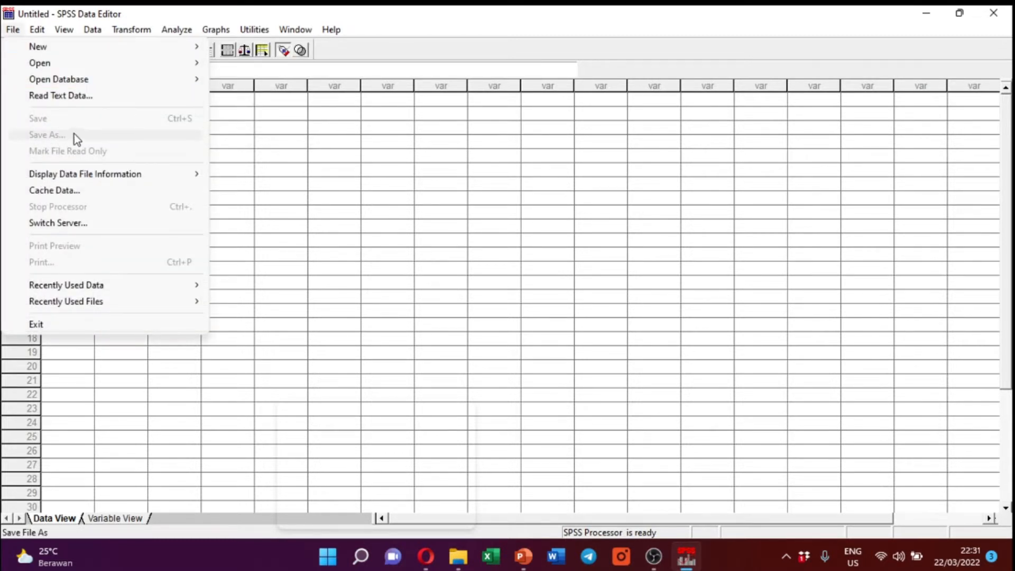
left_click(378, 175)
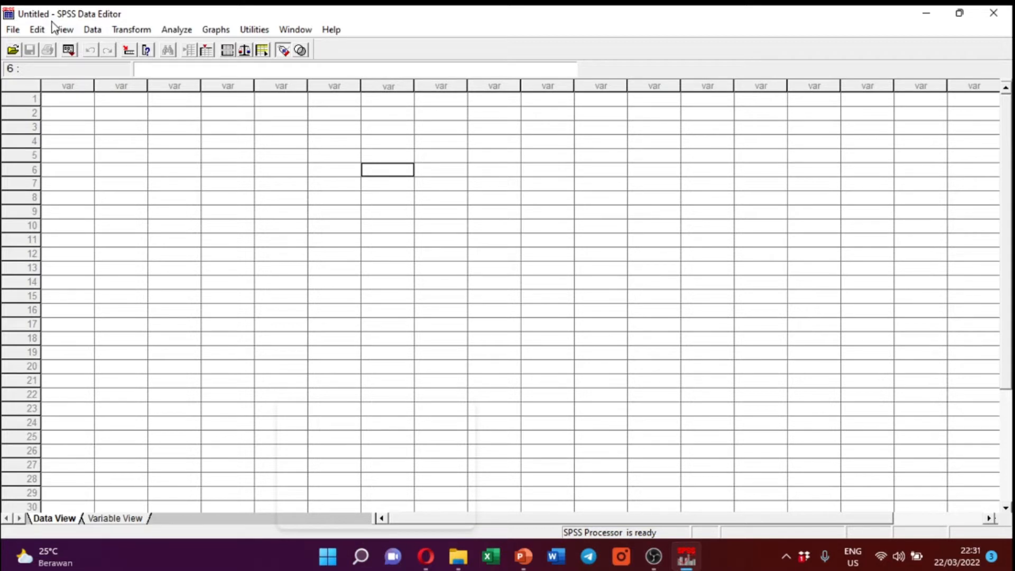
left_click(37, 30)
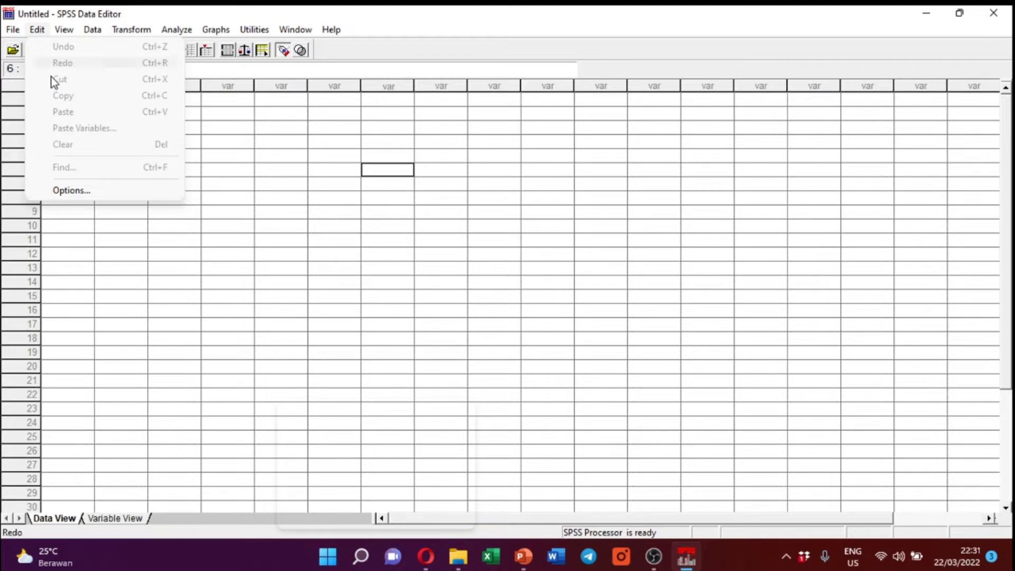
mouse_move(65, 31)
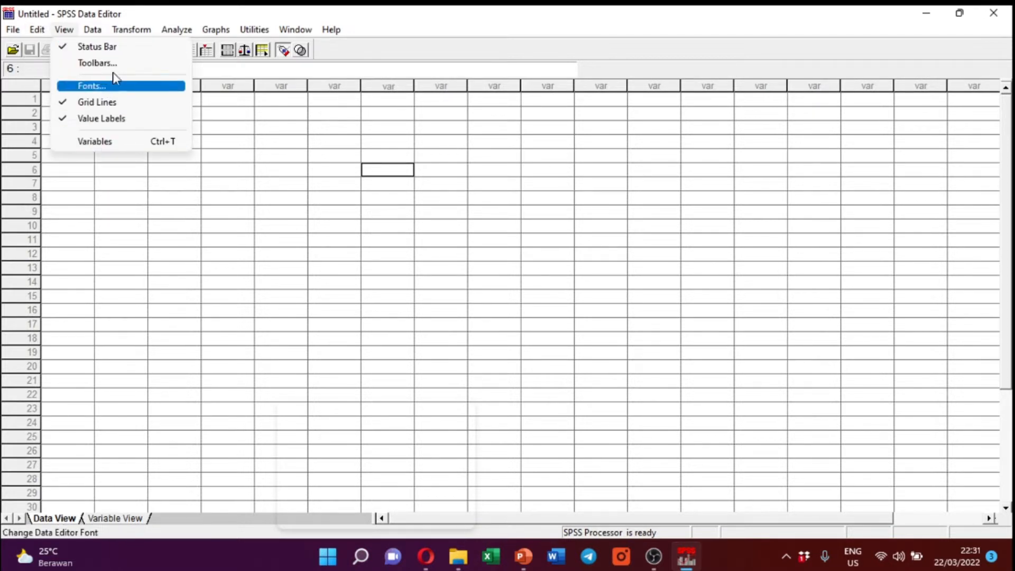
left_click(367, 55)
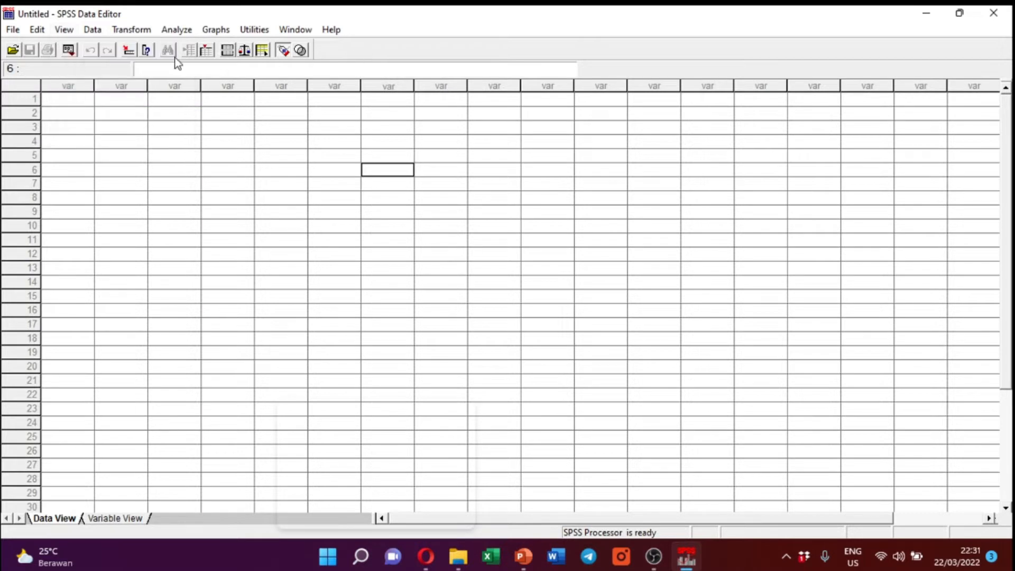
left_click(93, 30)
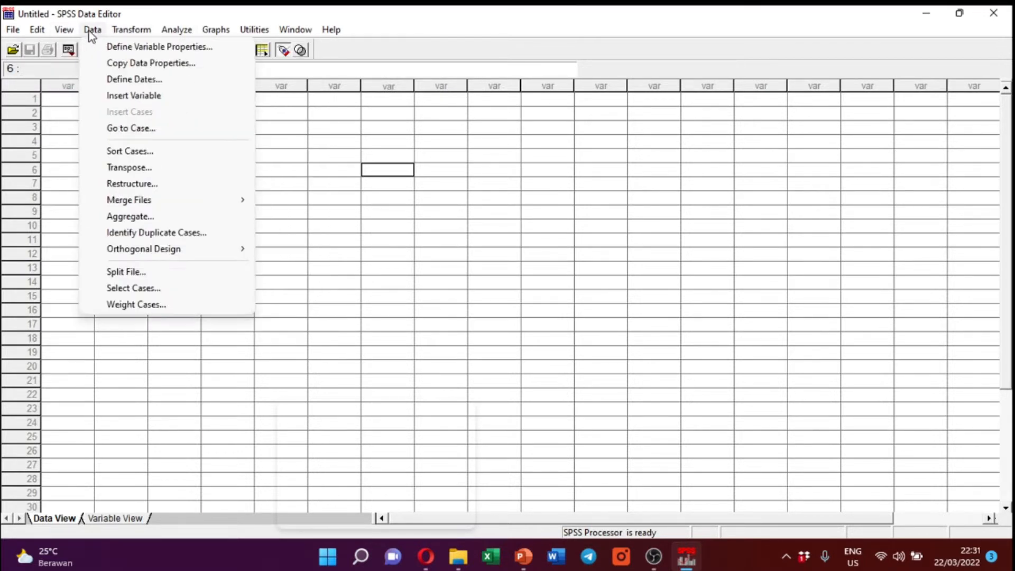
mouse_move(139, 33)
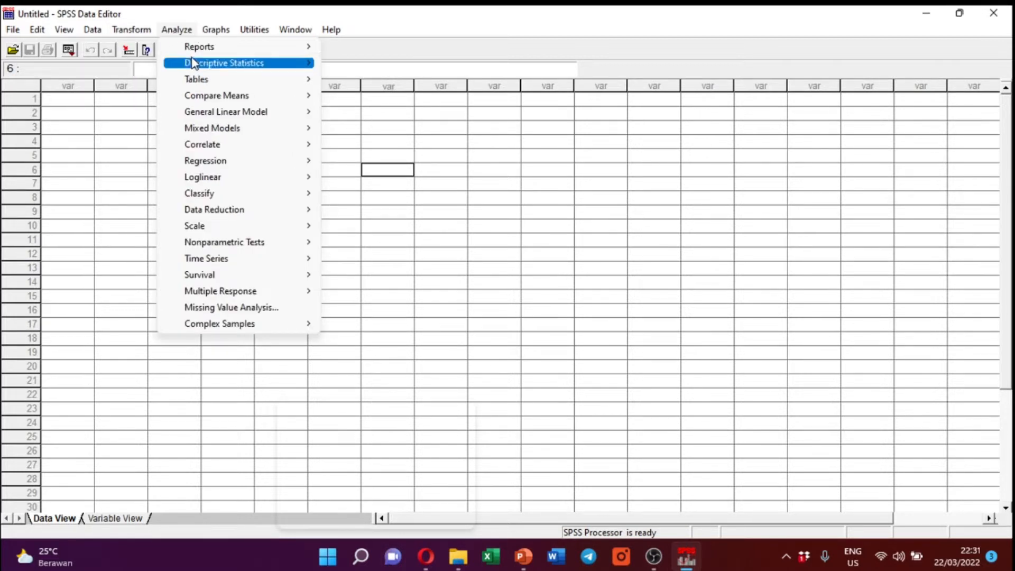
left_click(180, 29)
left_click(331, 30)
left_click(92, 231)
left_click(92, 231)
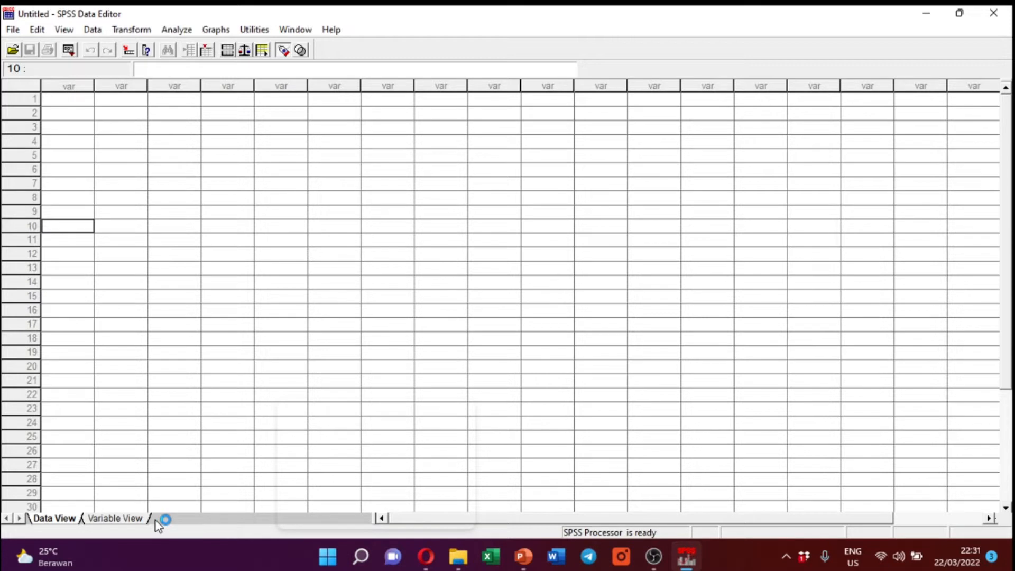
- Define the first variable in the Variable View with the name JK and 0 decimals
left_click(111, 518)
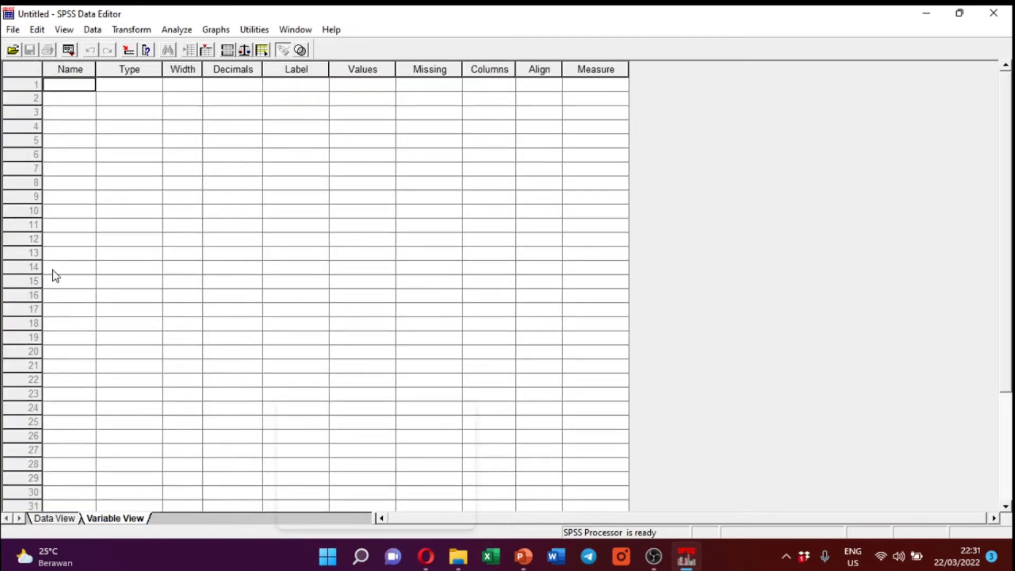
left_click(78, 104)
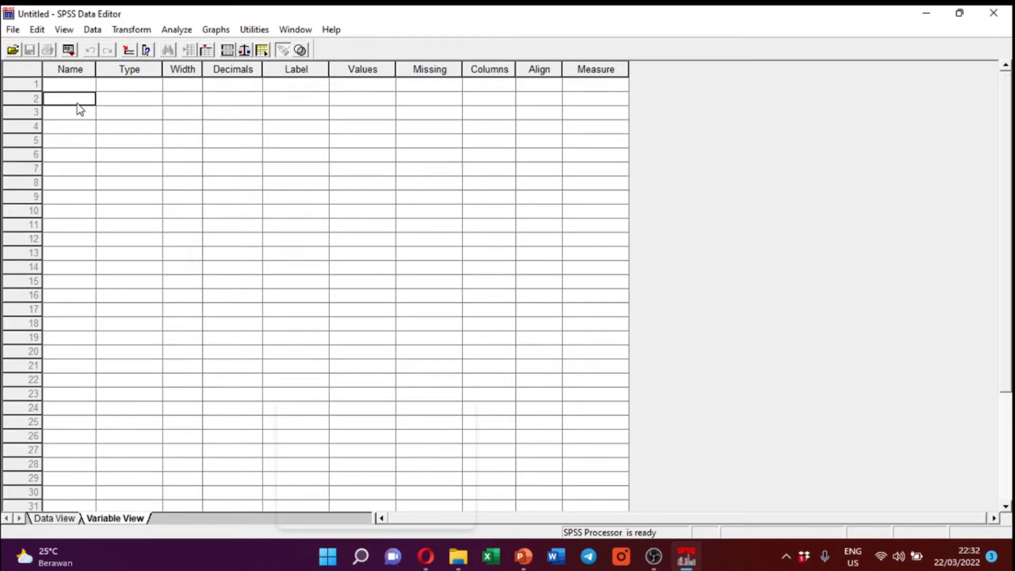
left_click(84, 86)
type("JK")
left_click(308, 87)
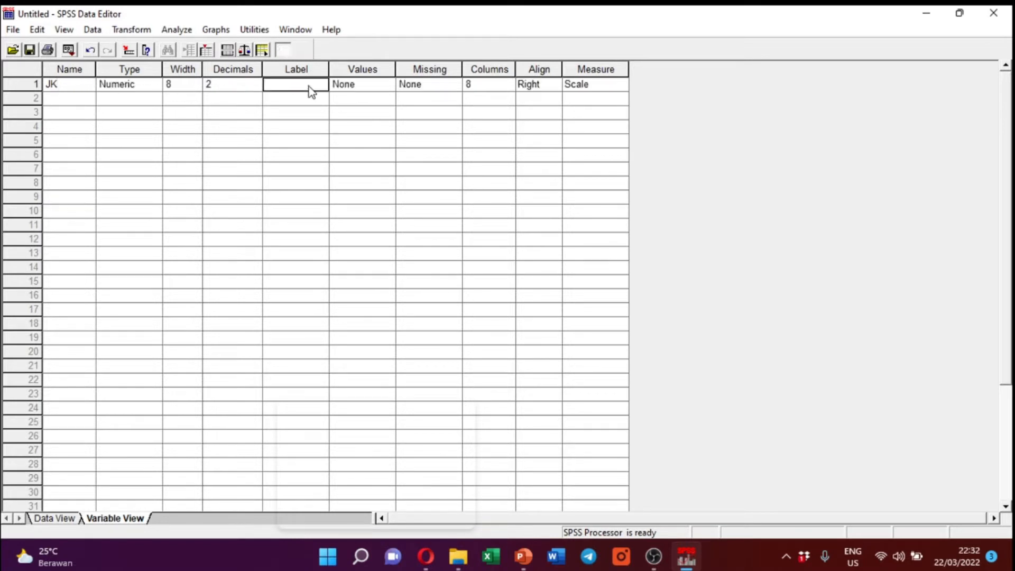
left_click(257, 86)
left_click(258, 90)
- Give the JK variable the label "Jenis Kelamin"
left_click(283, 86)
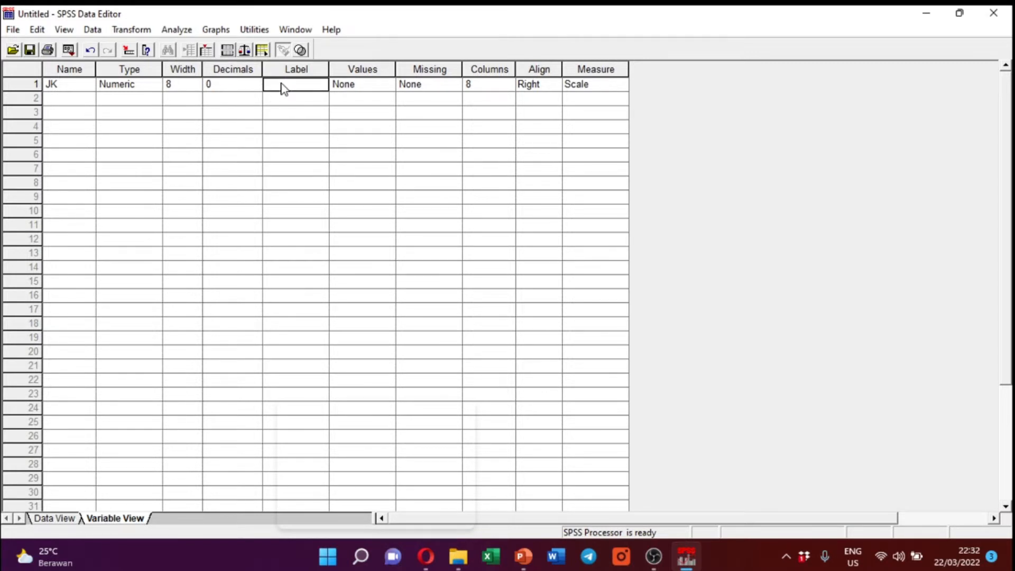
type("Jeni")
key("BackSpace")
type("s Kelamin")
key("Return")
- Define the value labels of the JK variable as 1 = "Laki-laki" and 2 = "Perempuan"
left_click(390, 87)
left_click(388, 86)
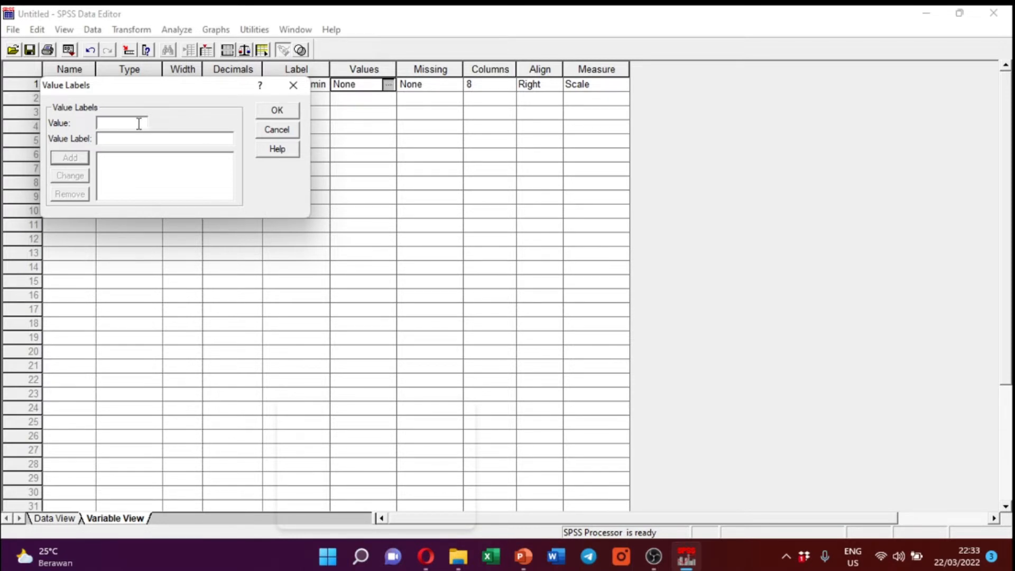
type("1")
left_click(139, 140)
type("Laki-laki")
left_click(72, 159)
type("2")
left_click(121, 135)
type("Perempuan")
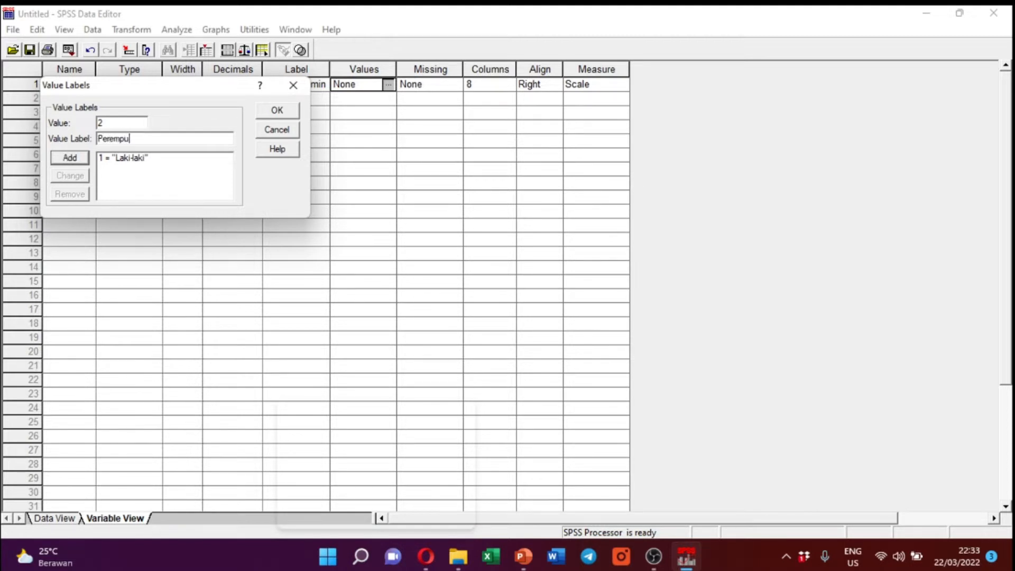
left_click(65, 160)
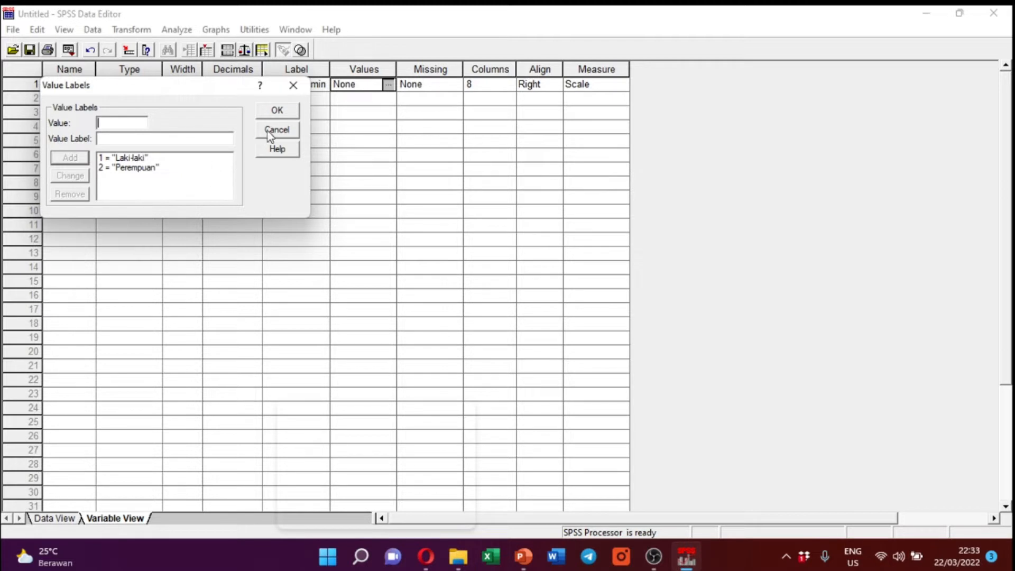
left_click(279, 113)
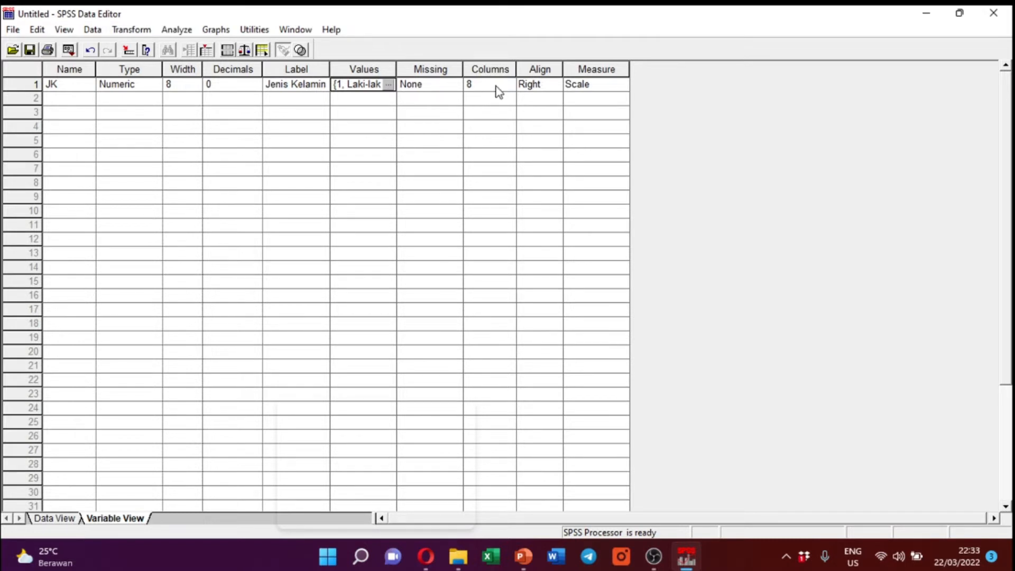
- Set the measurement level of the JK variable to Nominal
left_click(628, 85)
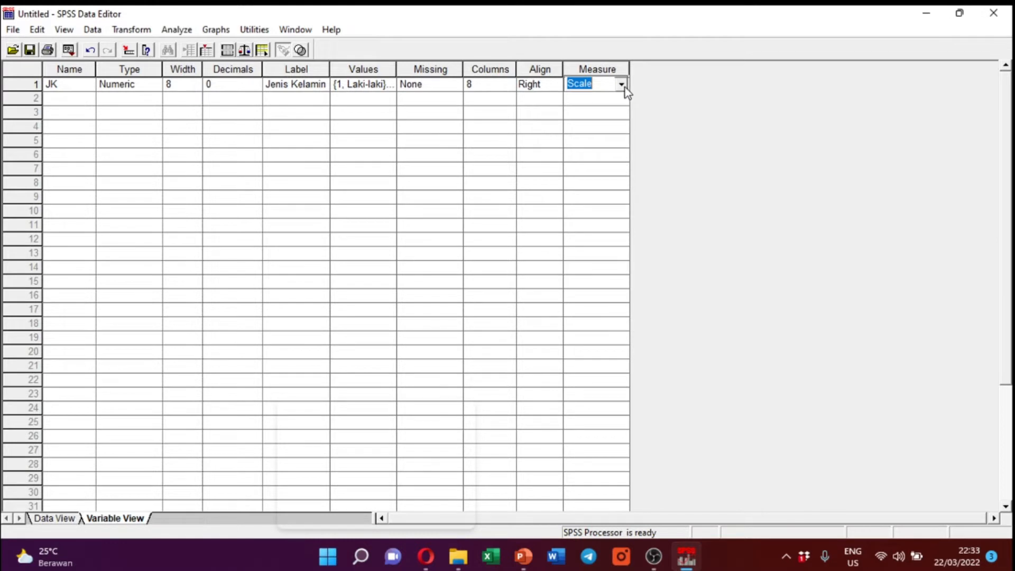
left_click(624, 86)
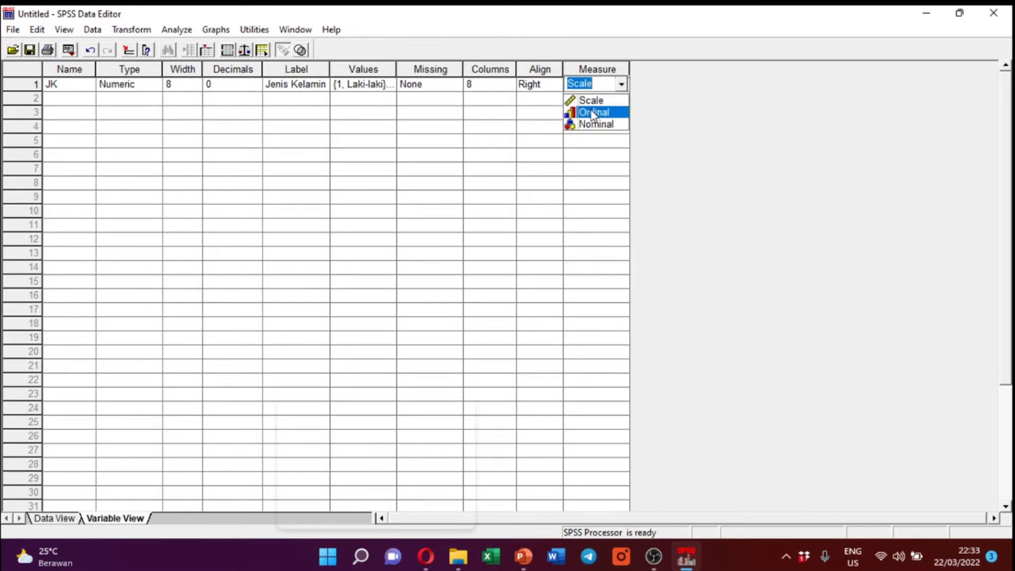
left_click(596, 124)
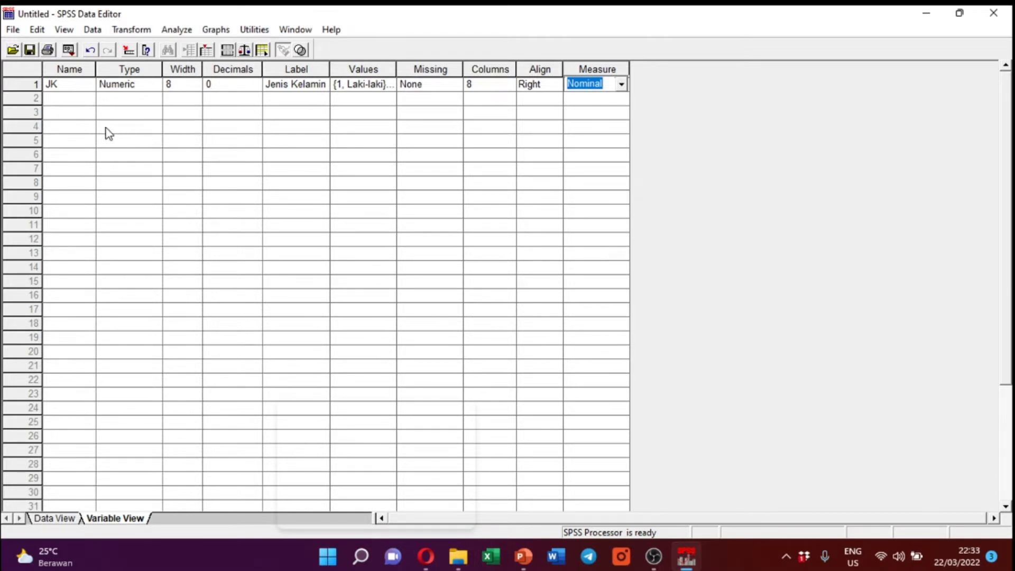
- Add a second variable named Tidur with 0 decimals and the label "Kualitas Tidur"
left_click(72, 100)
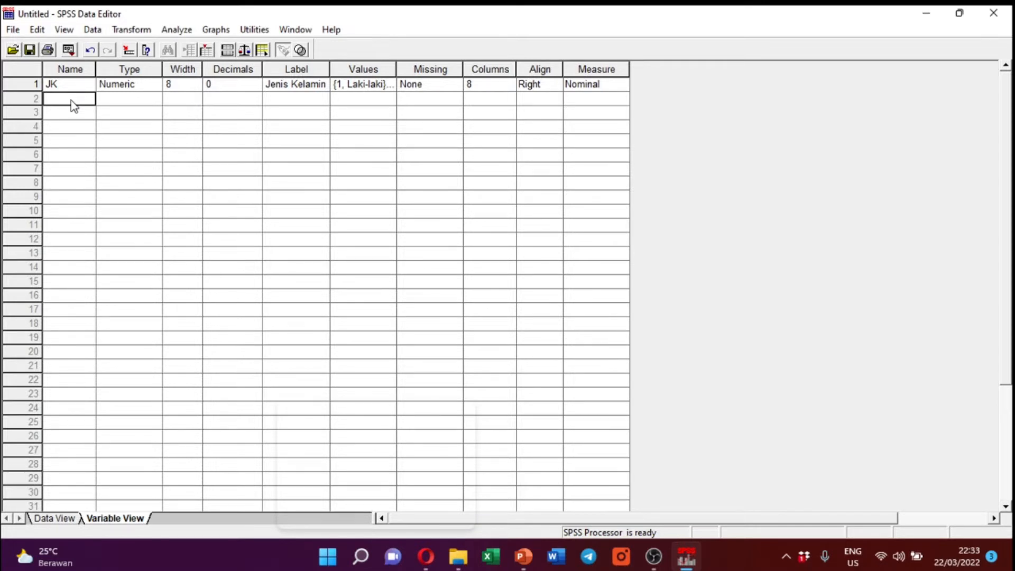
type("K")
key("BackSpace")
type("Tidur")
left_click(255, 100)
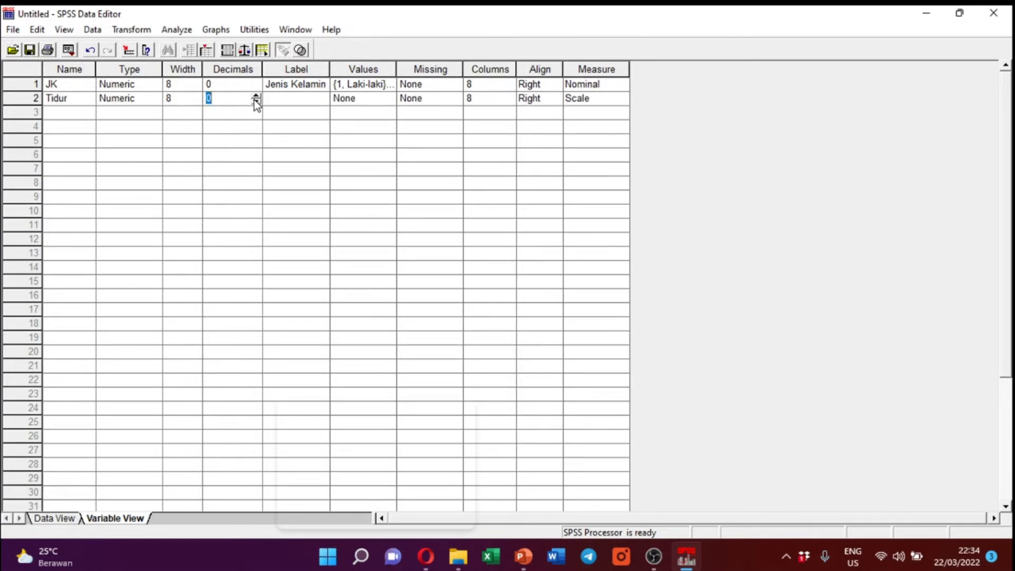
left_click(311, 100)
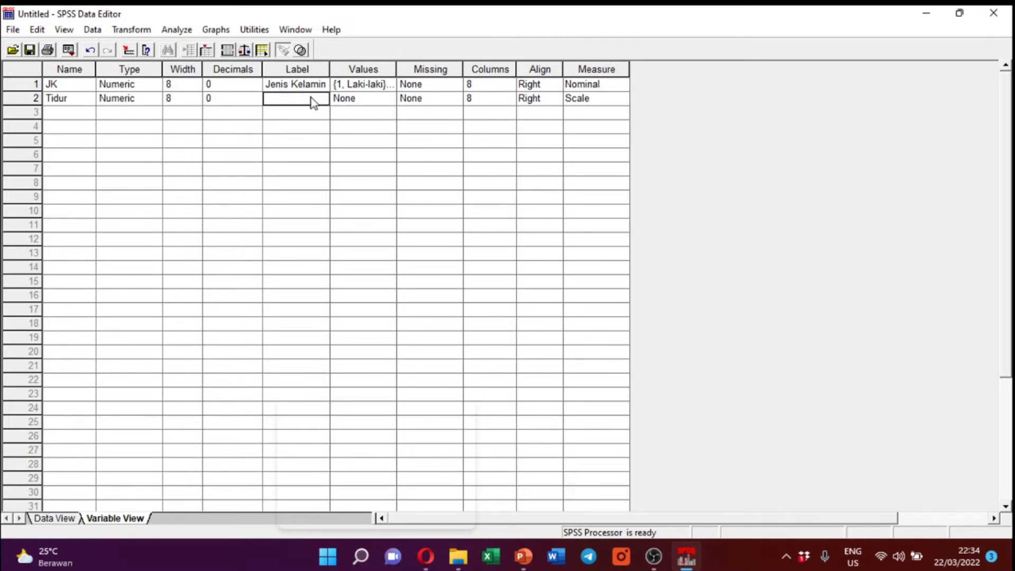
type("Kualitas Tidur")
- Define the Tidur variable's value labels as 1 = "Kualitas Tidur Buruk", 2 = "Kualitas Tidur Sedang" and 3 = "Kualitas Tidur Baik"
left_click(388, 98)
left_click(389, 99)
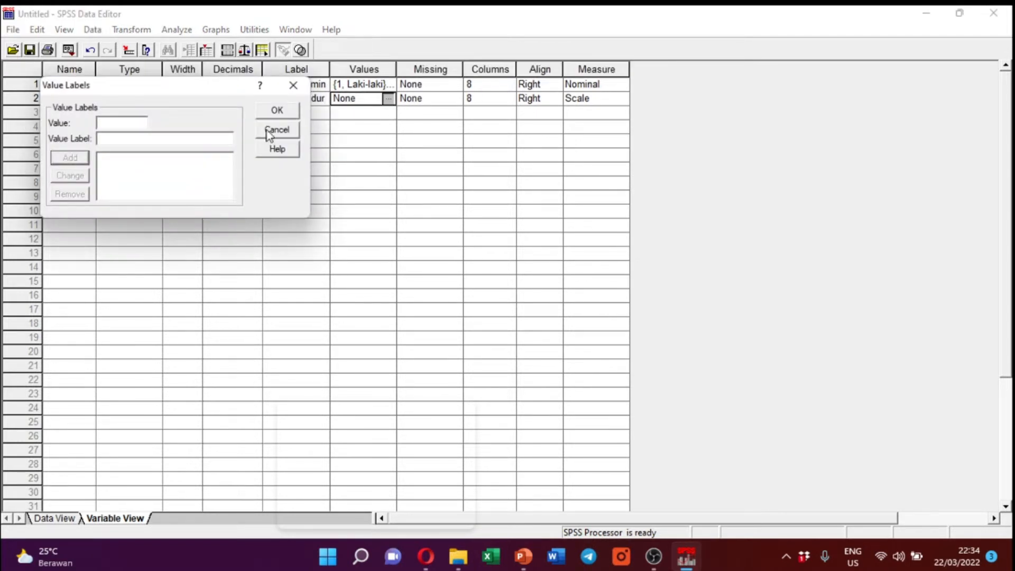
type("1")
left_click(131, 139)
type("Kualitas Tidur Buruk")
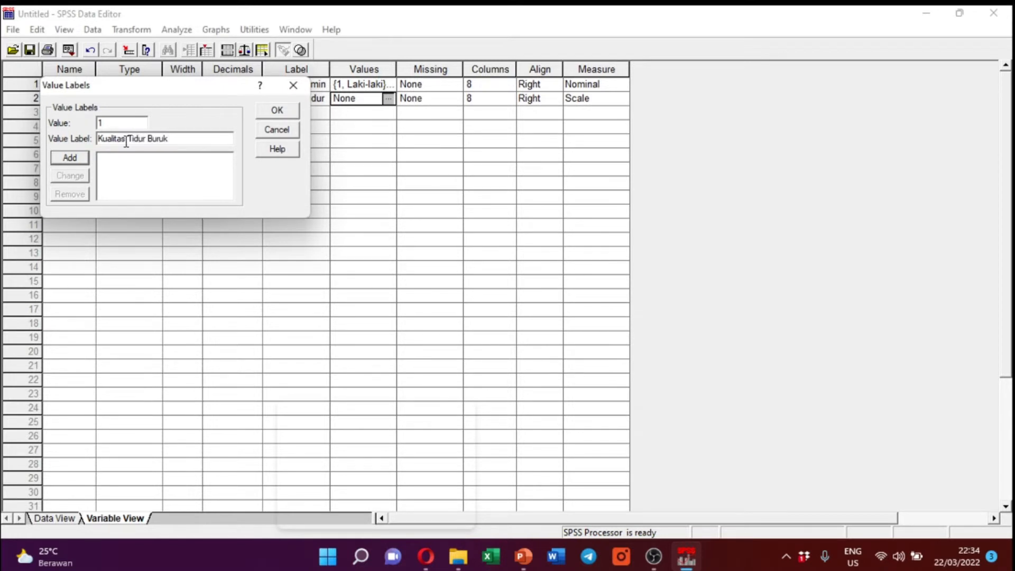
left_click(74, 158)
type("2")
left_click(125, 138)
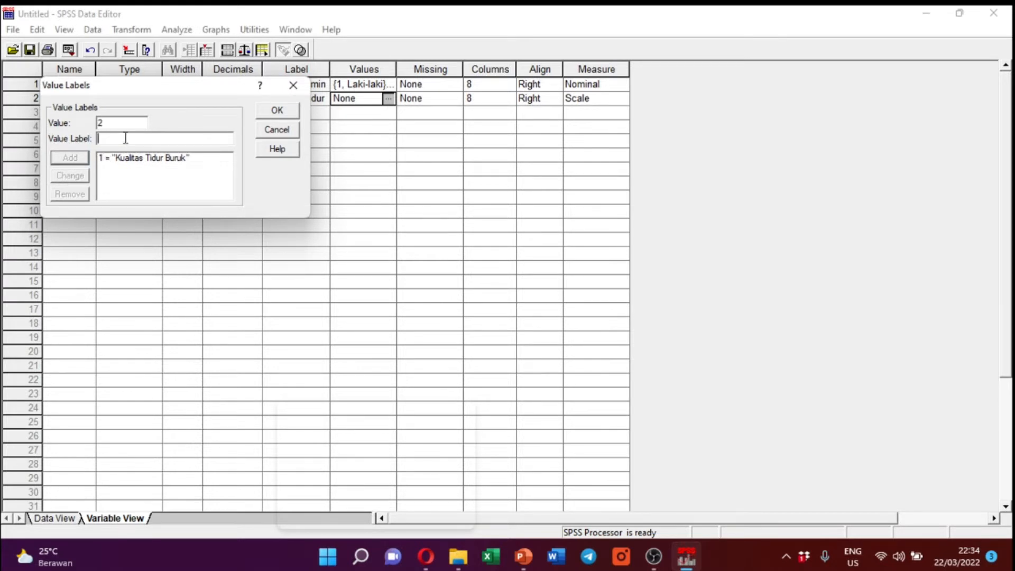
type("Kualitas Tidur Sedang")
left_click(69, 160)
type("3")
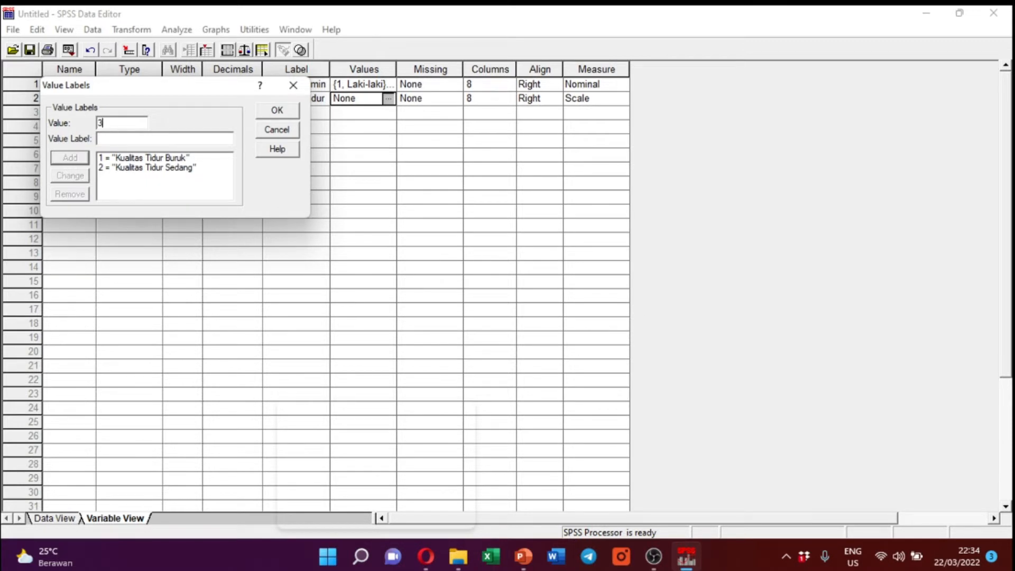
left_click(132, 141)
type("Kualitas Tidur Baik")
left_click(77, 160)
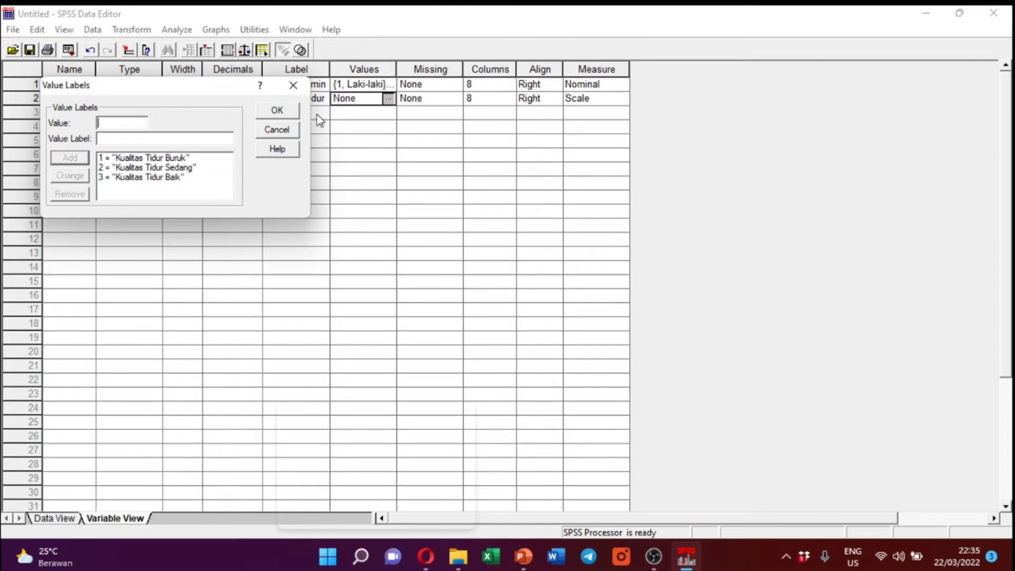
left_click(278, 111)
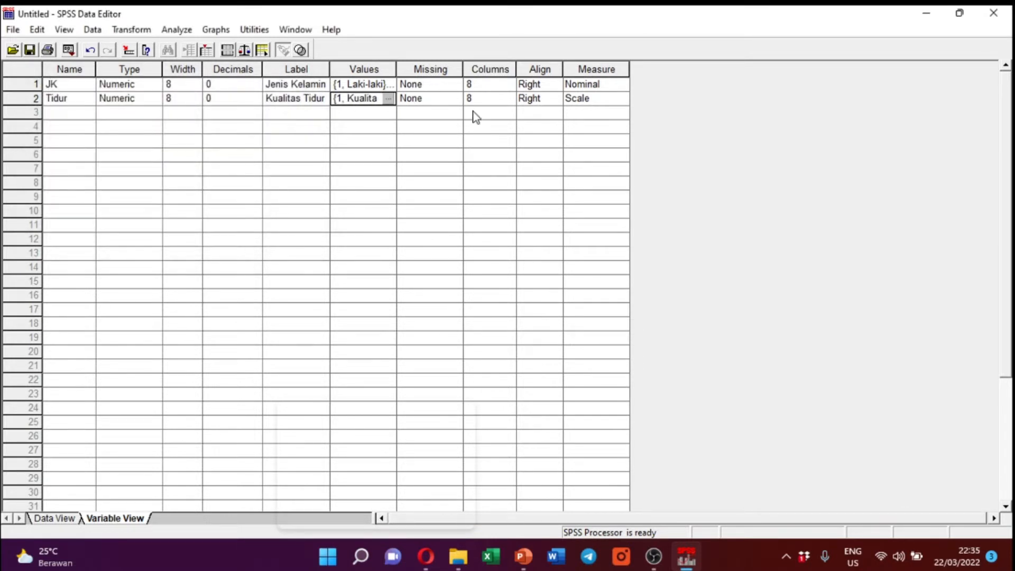
- Set the measurement level of the Tidur variable to Ordinal
left_click(602, 100)
left_click(625, 104)
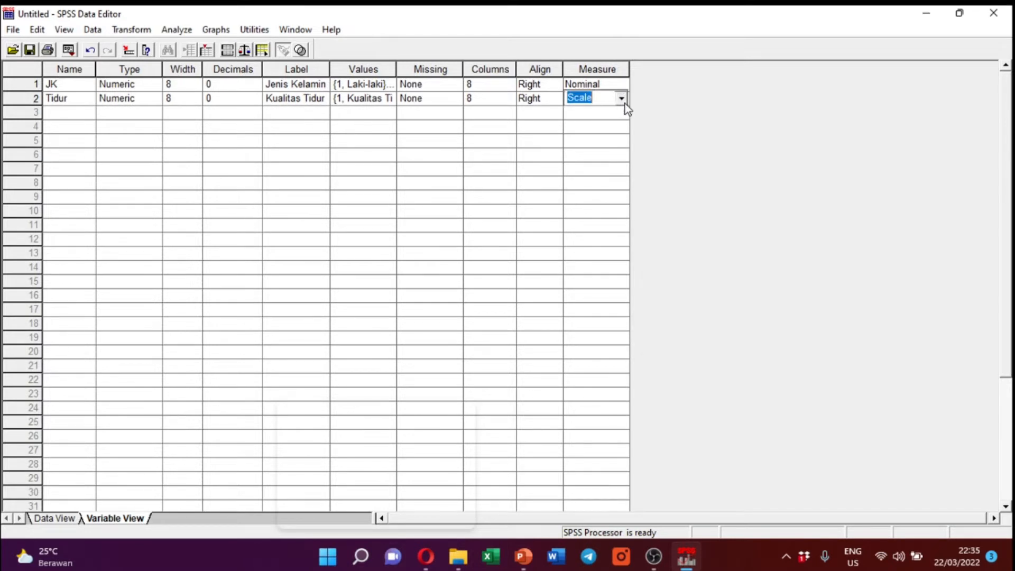
left_click(624, 104)
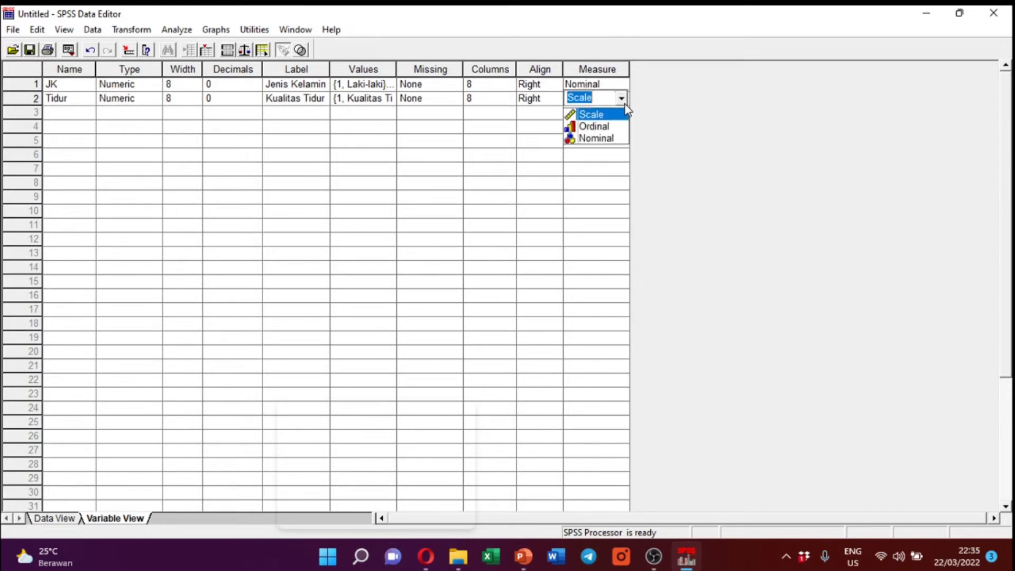
left_click(608, 127)
- Add a third variable named Suhu with 1 decimal and the label "Suhu Tubuh"
left_click(87, 114)
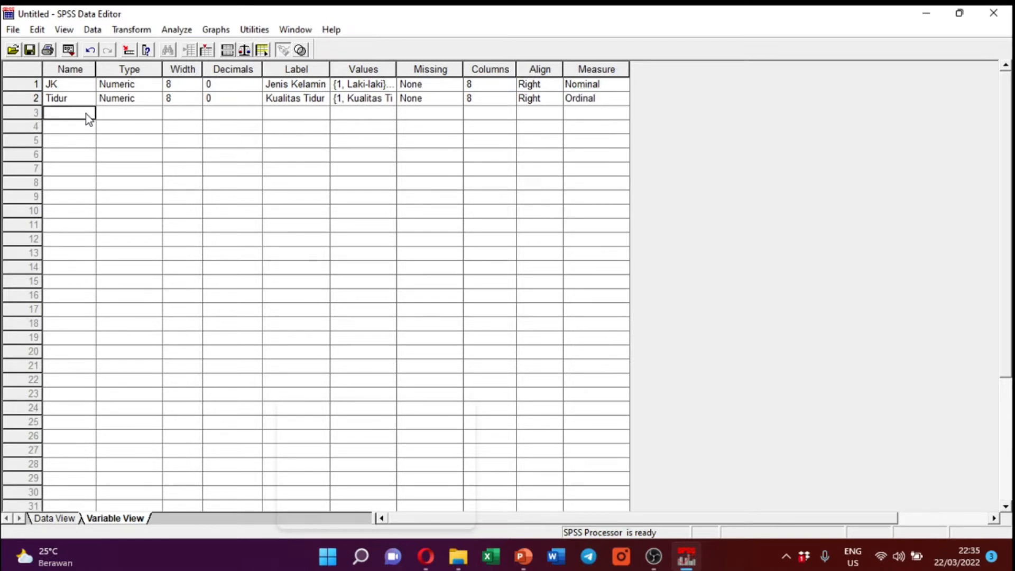
type("Suhu")
left_click(251, 123)
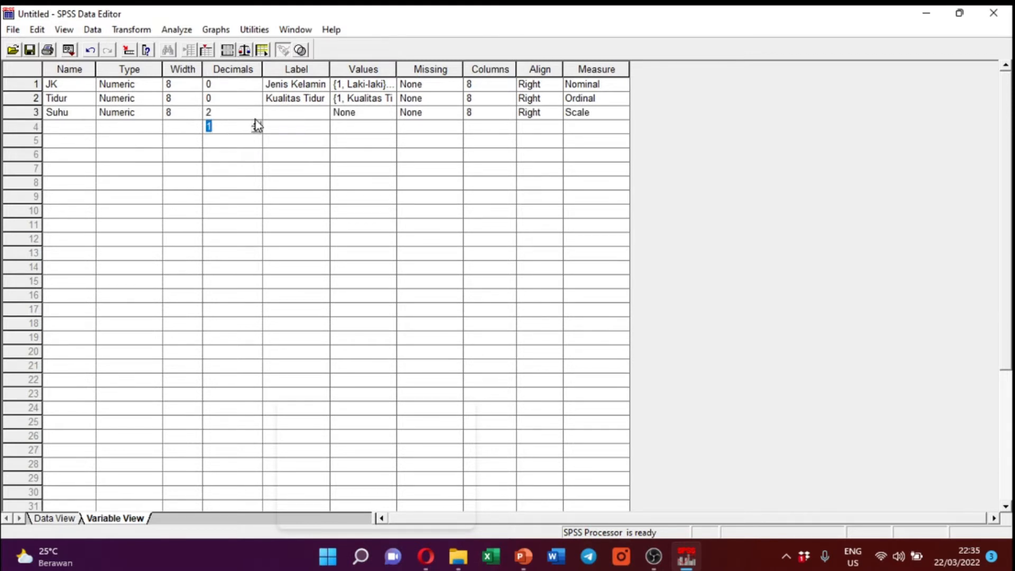
key("Up")
left_click(256, 118)
left_click(256, 118)
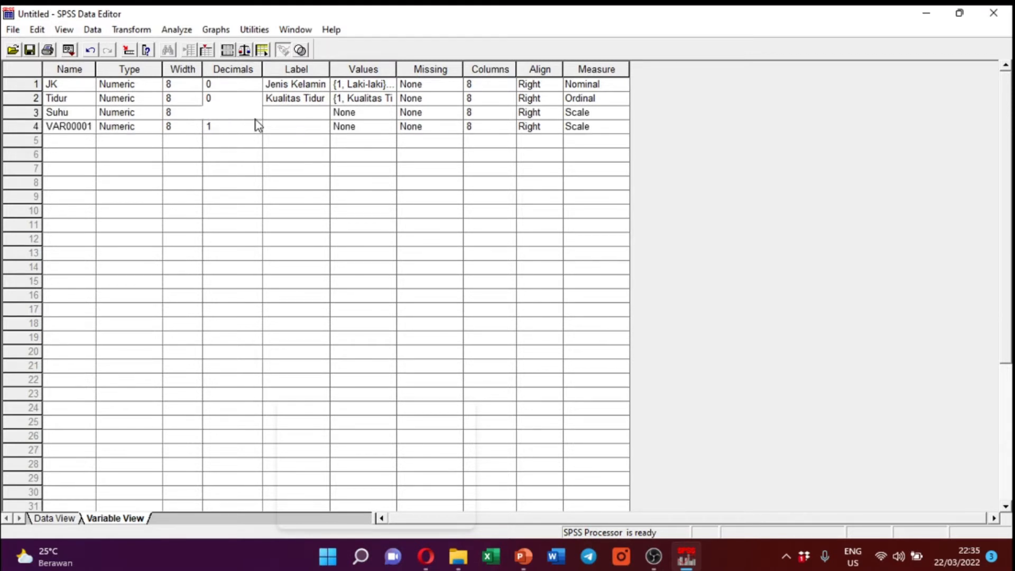
left_click(256, 114)
left_click(256, 114)
left_click(256, 110)
left_click(272, 115)
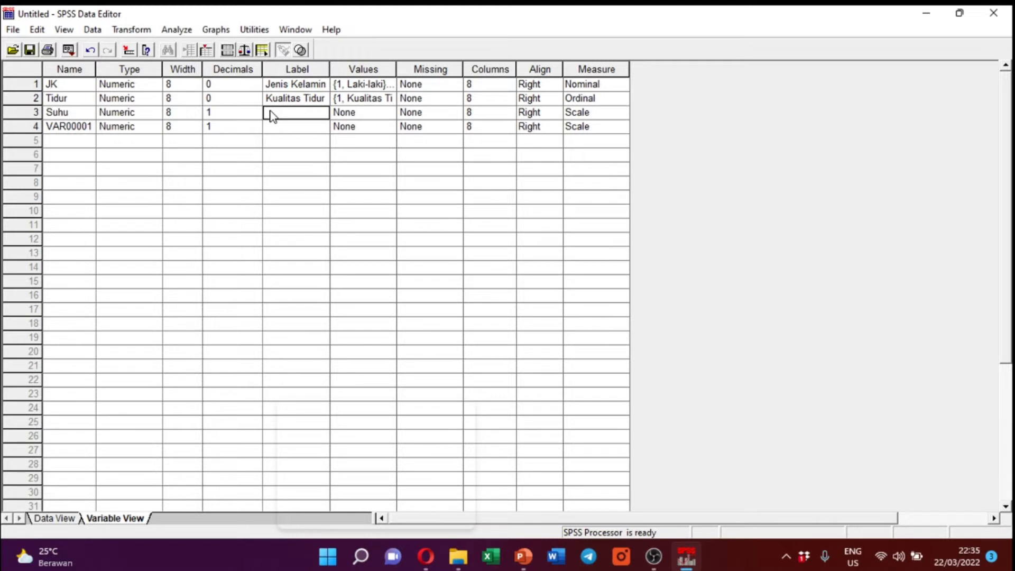
type("Suhu Tubuh")
- Clear the default name of the fourth variable for renaming
left_click(77, 128)
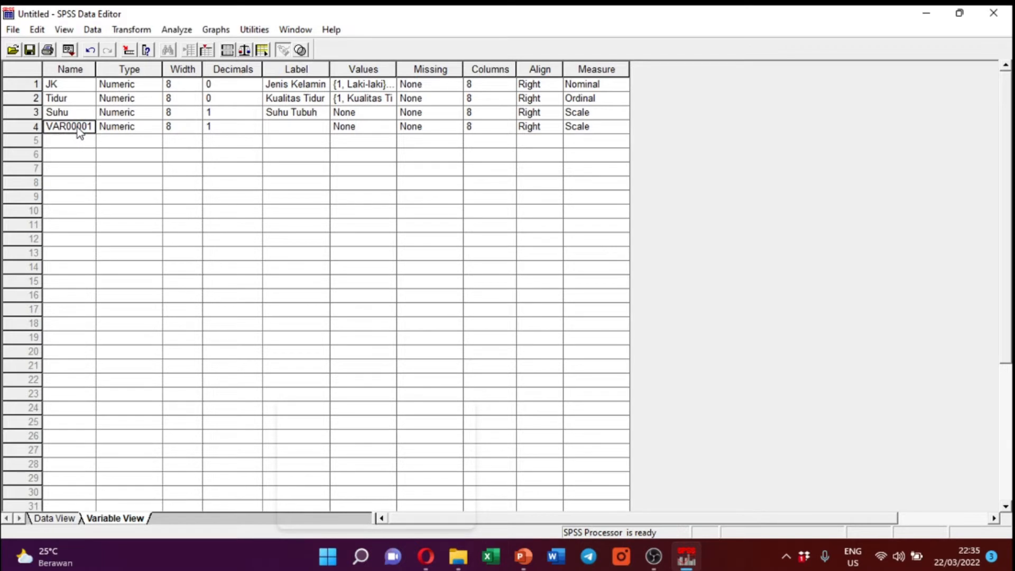
left_click(77, 128)
key("BackSpace")
key("BackSpace")
key("BackSpace")
key("BackSpace")
key("BackSpace")
key("BackSpace")
key("BackSpace")
key("BackSpace")
type("Tekanan Darah Sis")
key("BackSpace")
key("BackSpace")
key("BackSpace")
key("BackSpace")
key("BackSpace")
key("BackSpace")
key("BackSpace")
key("BackSpace")
key("BackSpace")
key("BackSpace")
key("BackSpace")
key("BackSpace")
key("BackSpace")
key("BackSpace")
key("BackSpace")
key("BackSpace")
key("BackSpace")
- Name the fourth variable TD and give it 0 decimals and the label "Tekanan Darah Sistole"
type("TD")
left_click(254, 129)
left_click(258, 131)
left_click(279, 130)
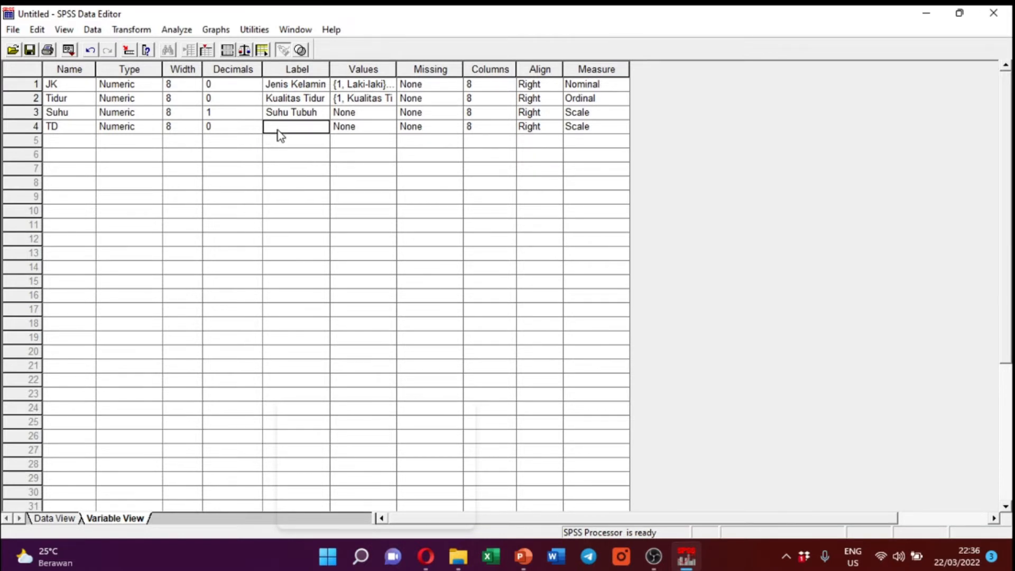
type("Teka")
type("nan Darah ")
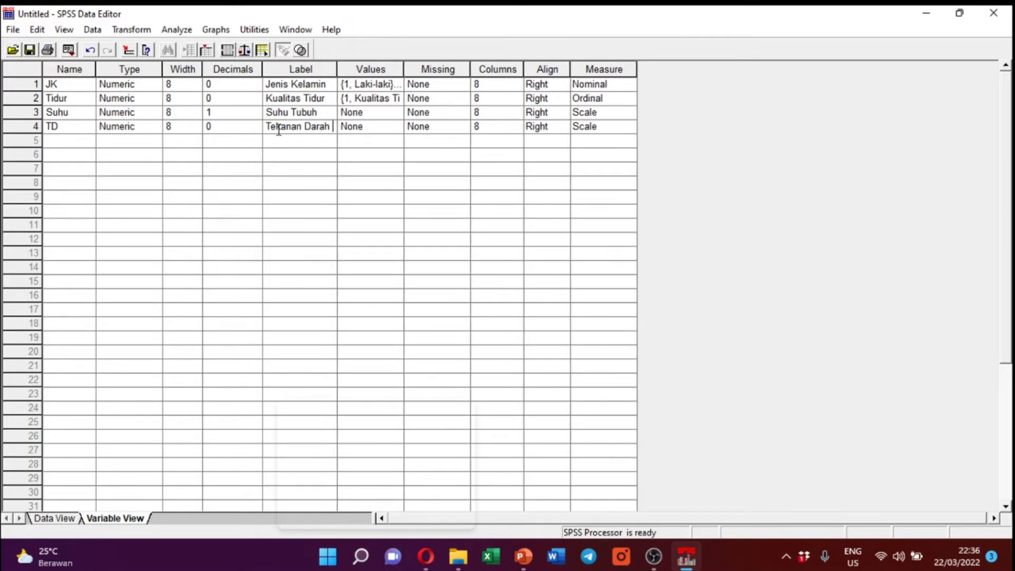
type("Sistole")
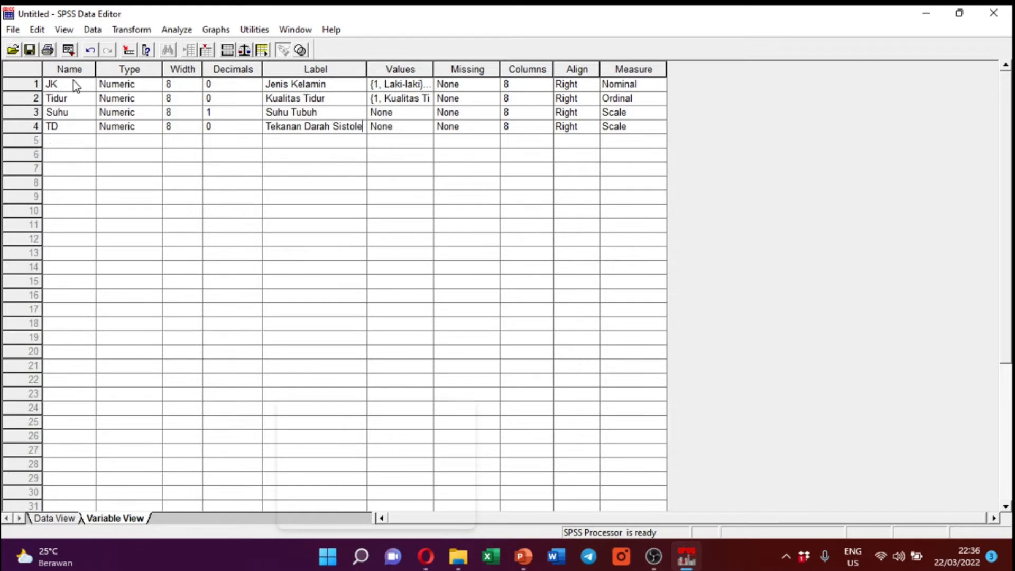
- Save the data set in the Biostatistik folder as "Latihan Entry Data 1" in SPSS (*.sav) format
left_click(55, 519)
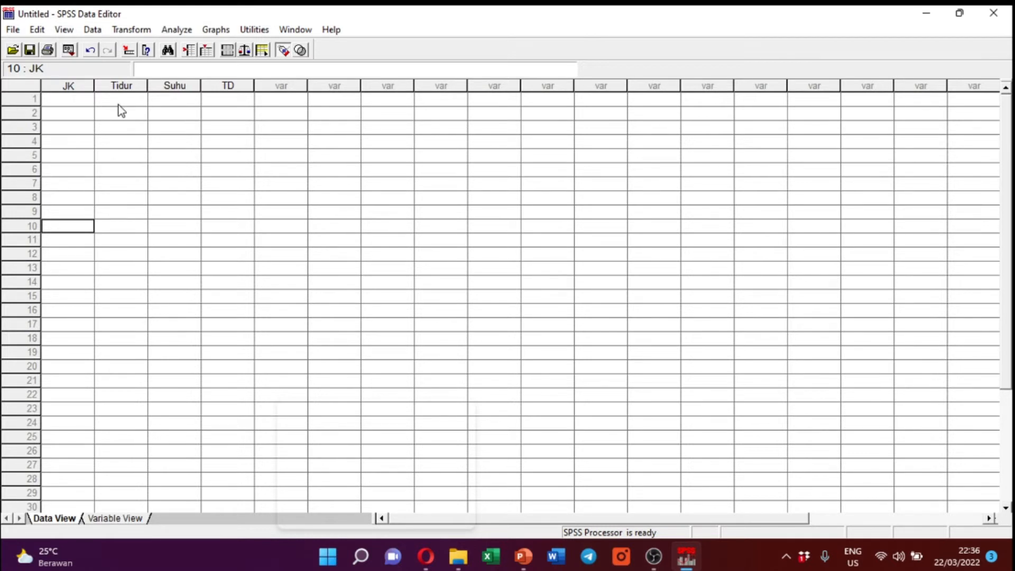
left_click(78, 101)
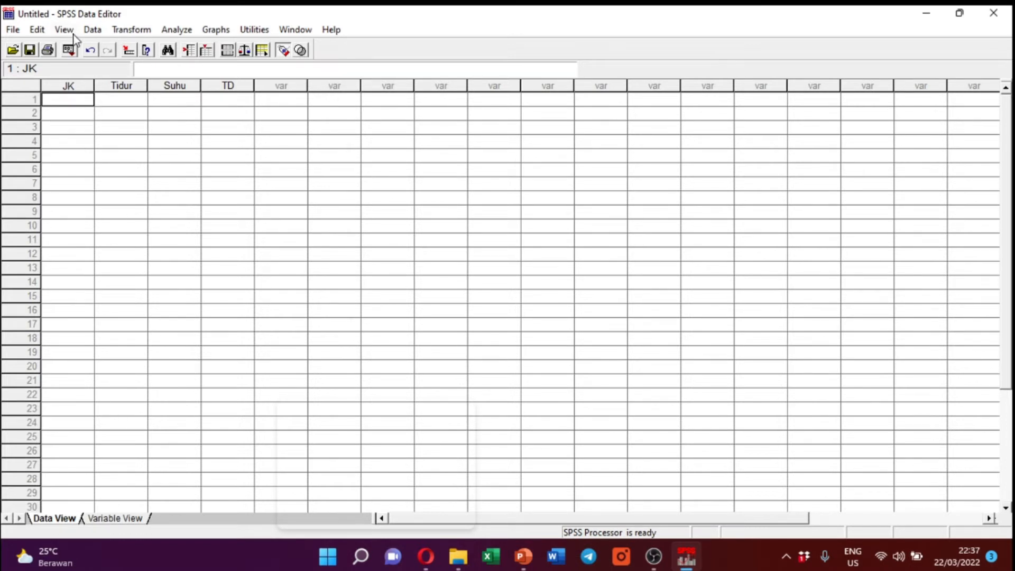
left_click(14, 29)
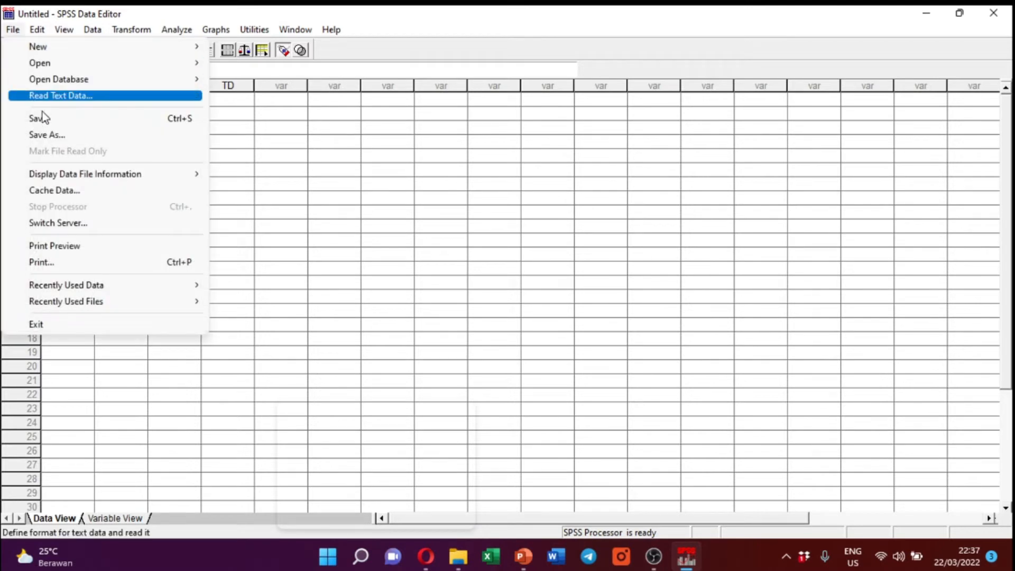
left_click(69, 136)
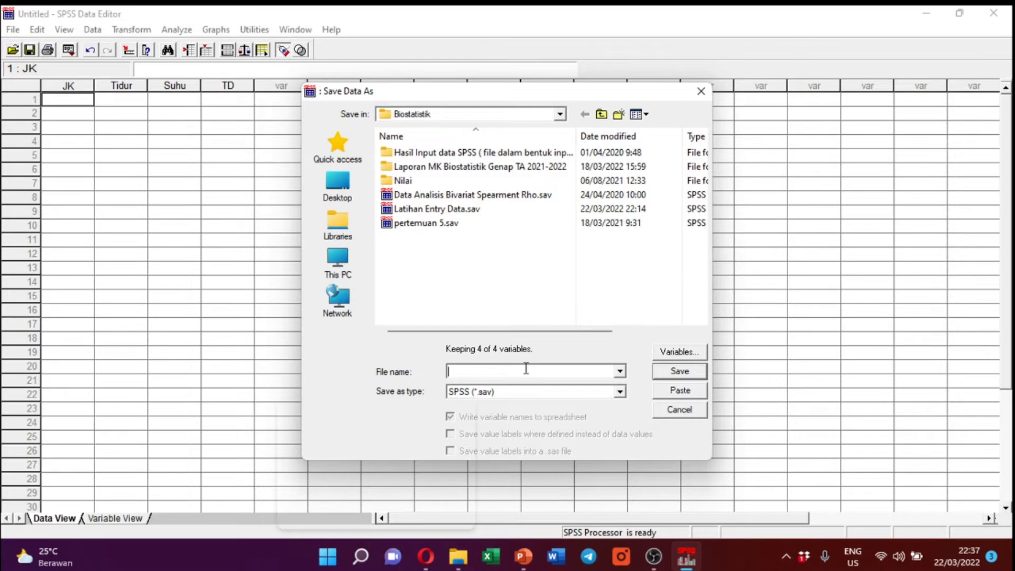
type("Lat")
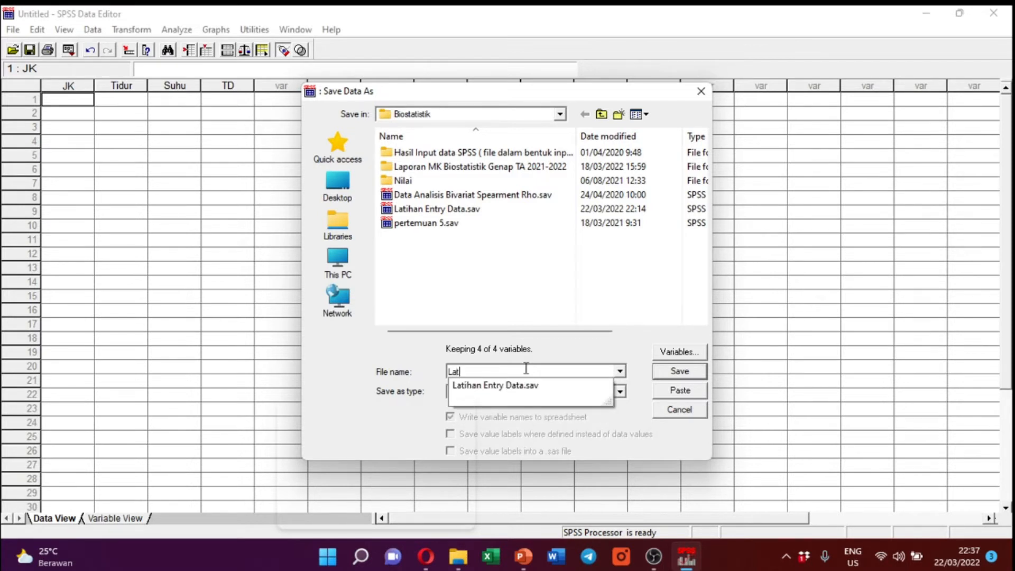
left_click(531, 394)
left_click(530, 396)
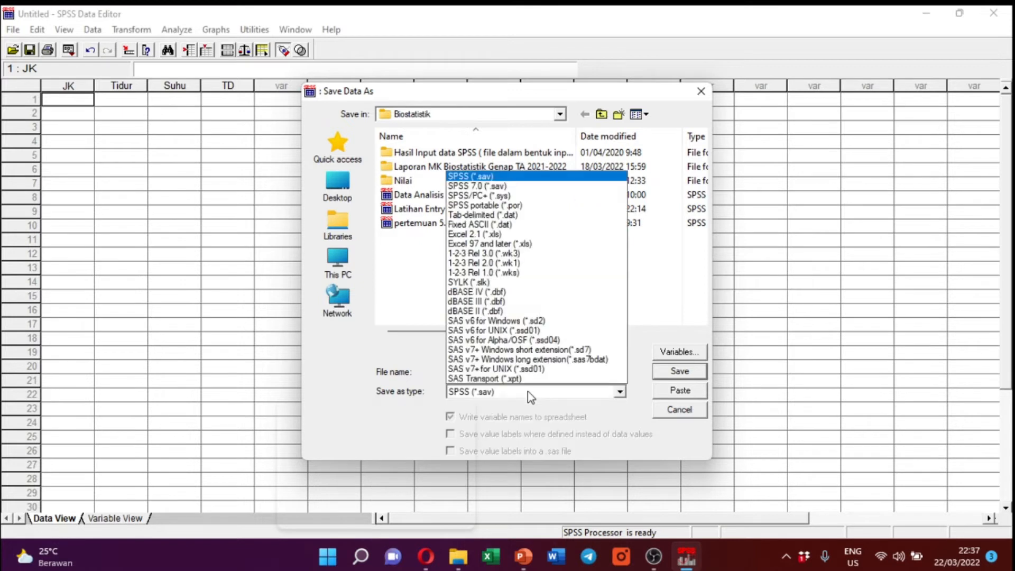
left_click(530, 396)
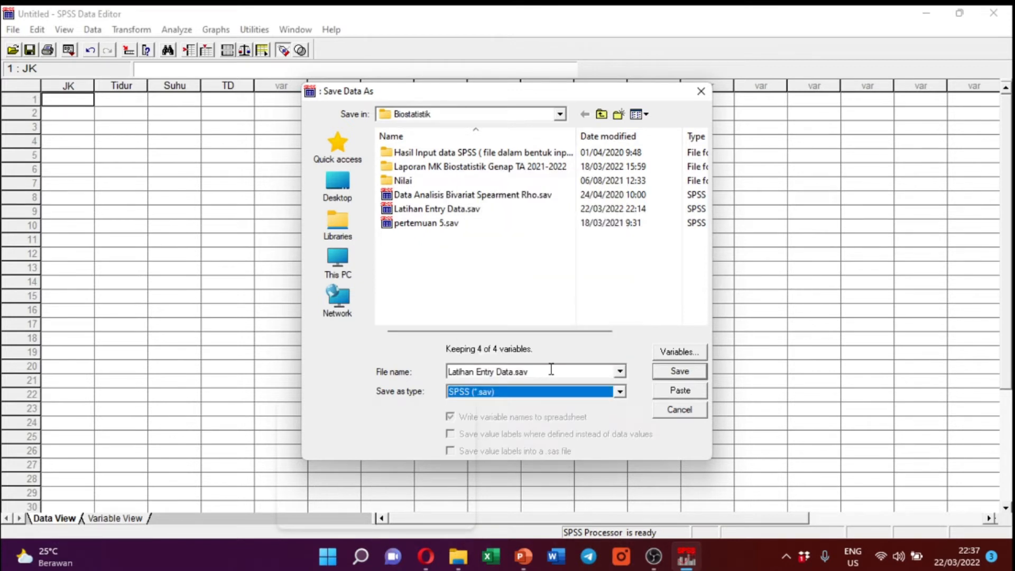
left_click(550, 367)
left_click(551, 367)
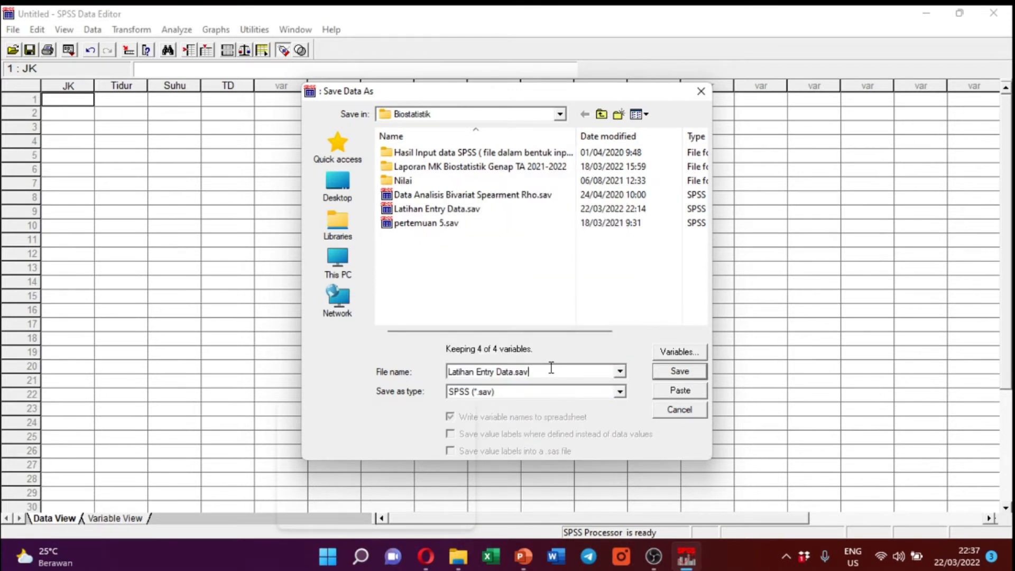
key("BackSpace")
key("BackSpace")
key("BackSpace")
key("BackSpace")
type("1")
left_click(677, 376)
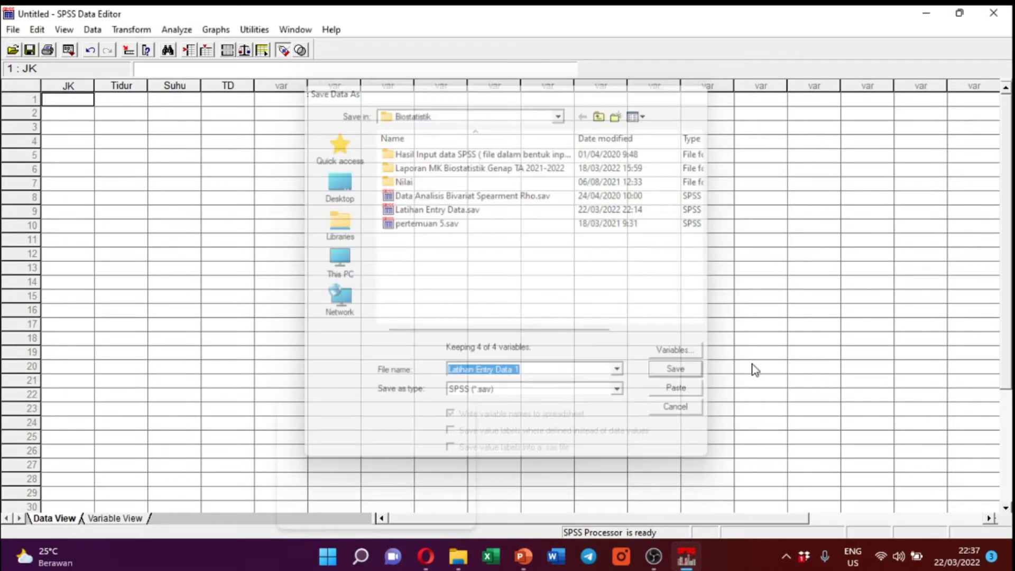
left_click(117, 103)
left_click(91, 100)
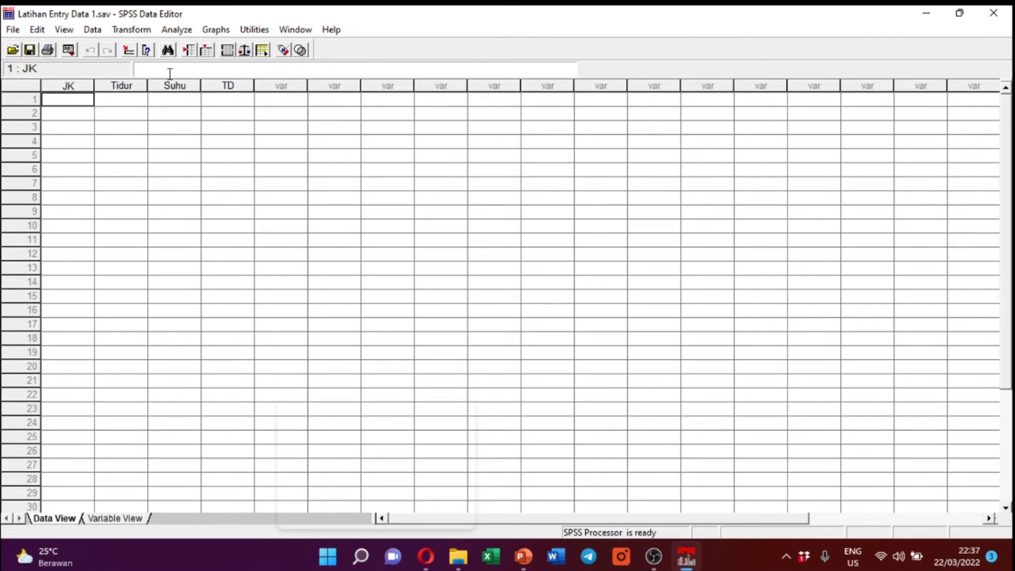
left_click(125, 104)
left_click(81, 103)
- Check which codes are defined in the value labels of the JK variable
left_click(106, 519)
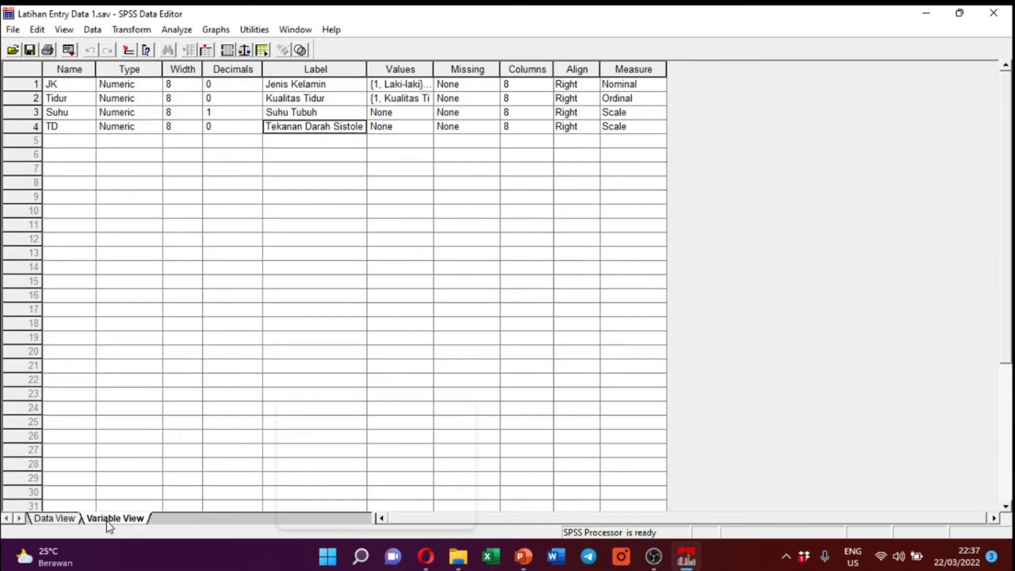
left_click(425, 85)
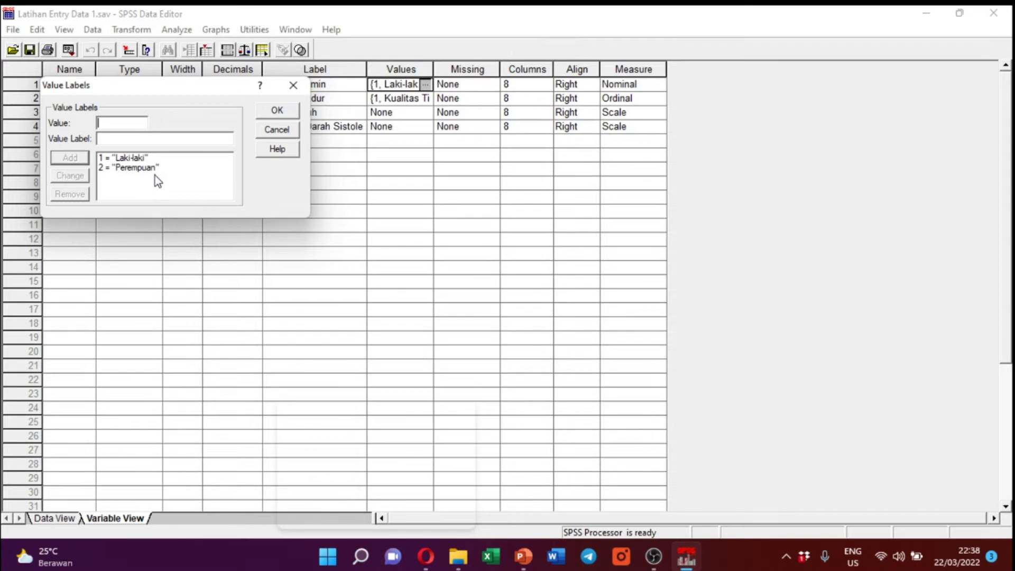
left_click(292, 90)
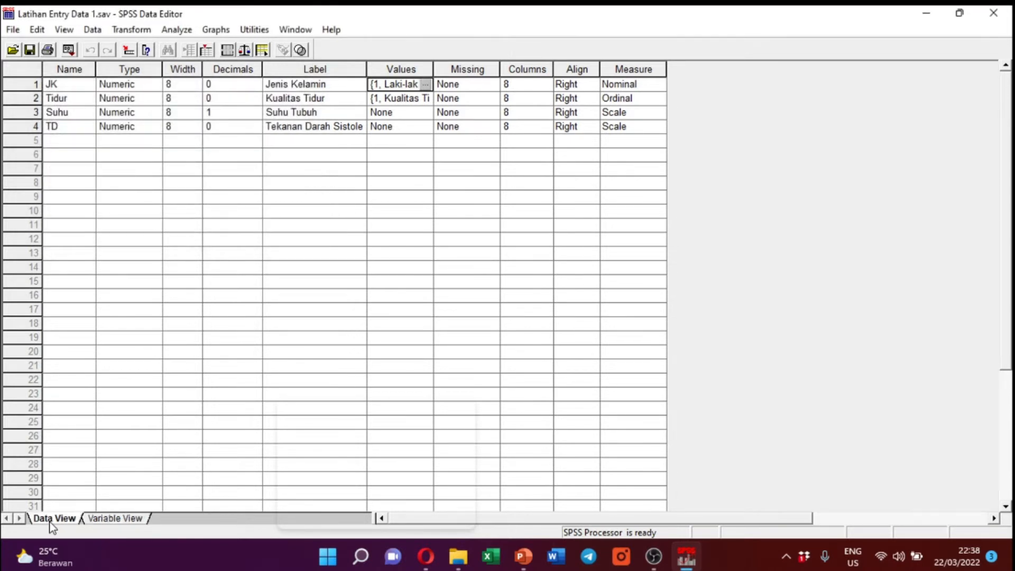
- Enter the JK code 1 for cases 1 to 5 in the data sheet
left_click(53, 520)
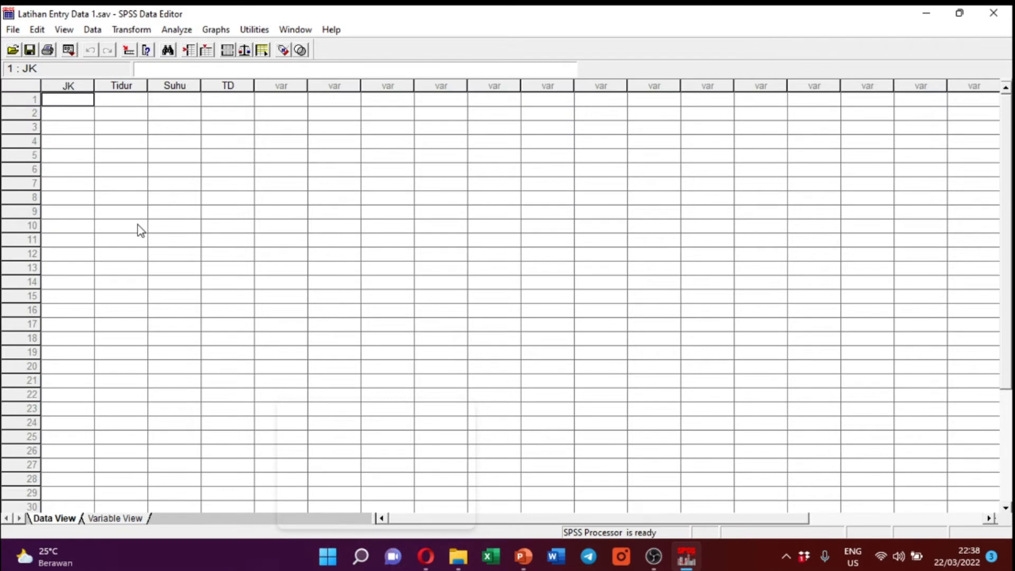
type("1")
key("Return")
type("1")
key("Return")
type("1")
key("Return")
type("1")
key("Return")
type("1")
key("Return")
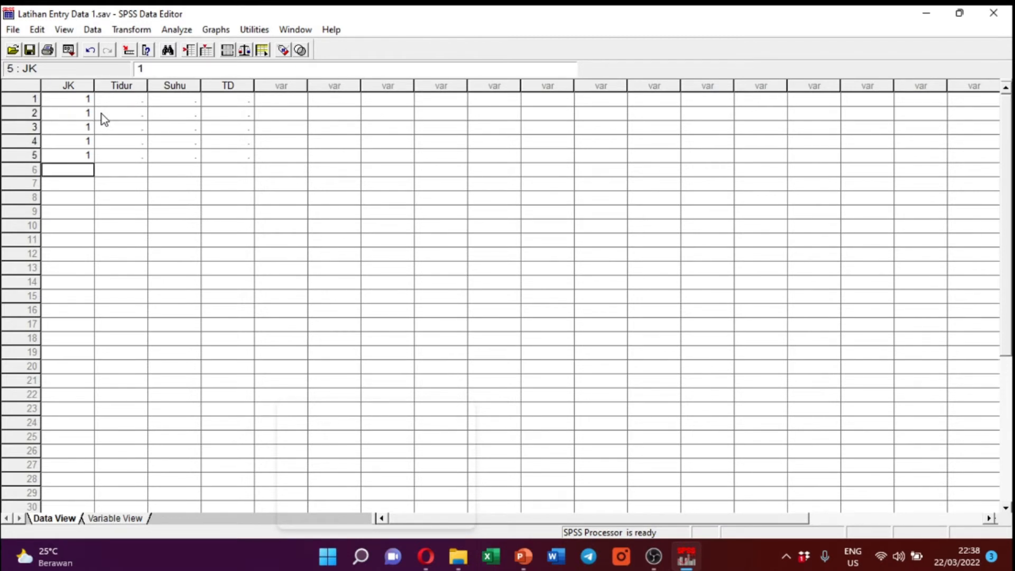
- Enter the JK code 2 for cases 6 to 10
type("2")
key("Return")
type("2")
key("Return")
type("2")
key("Return")
type("2")
key("Return")
type("2")
key("Return")
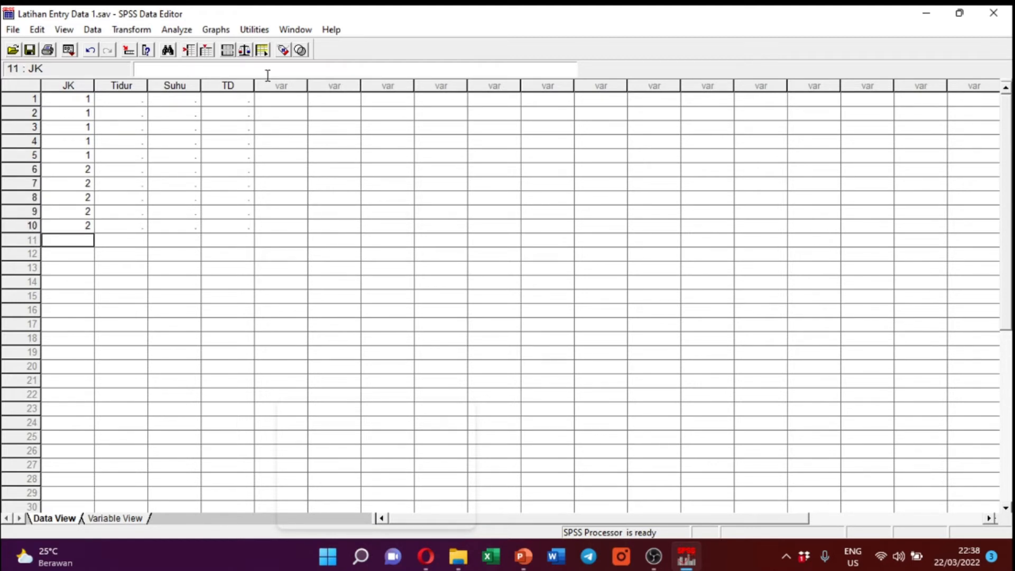
- Review the JK value labels again to compare them with the entered codes
left_click(98, 517)
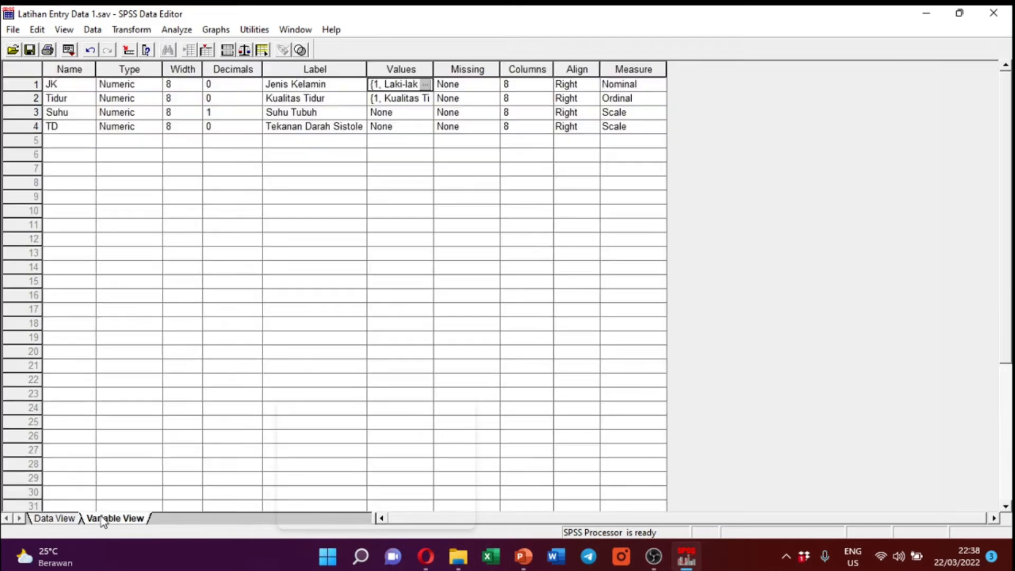
left_click(425, 85)
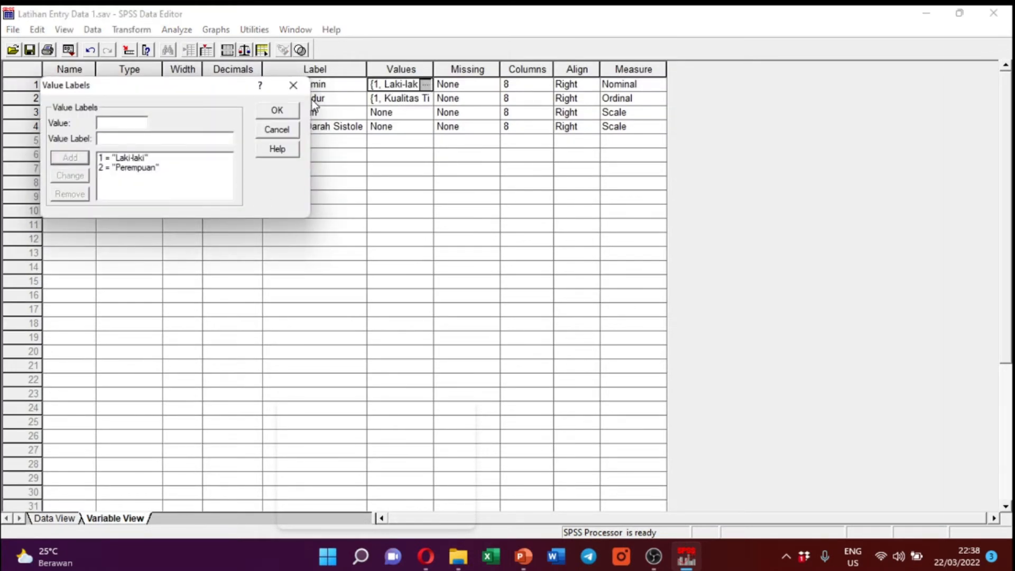
left_click(293, 86)
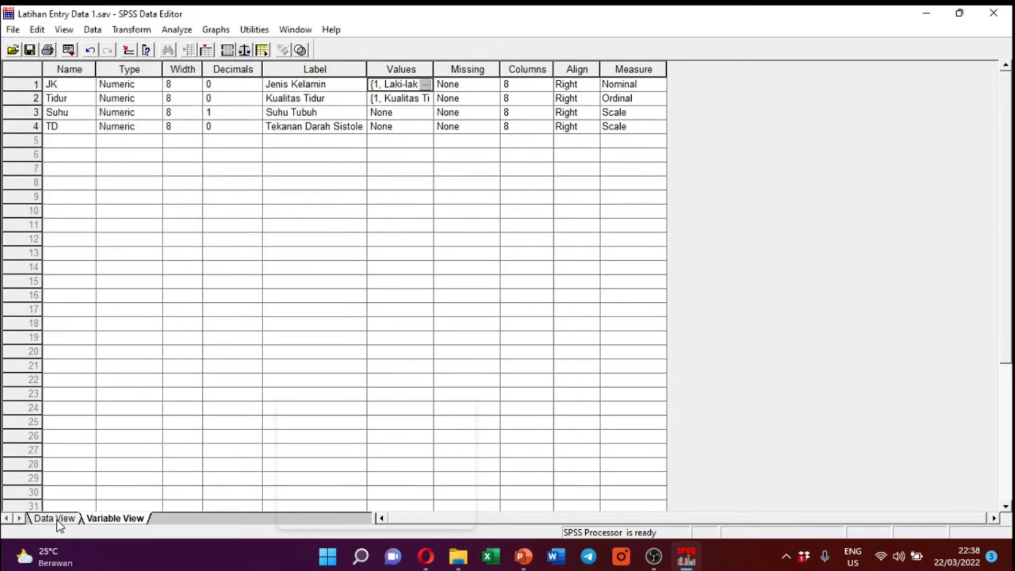
- Display value labels instead of codes in the data sheet and widen the JK column to fit "Perempuan"
left_click(55, 518)
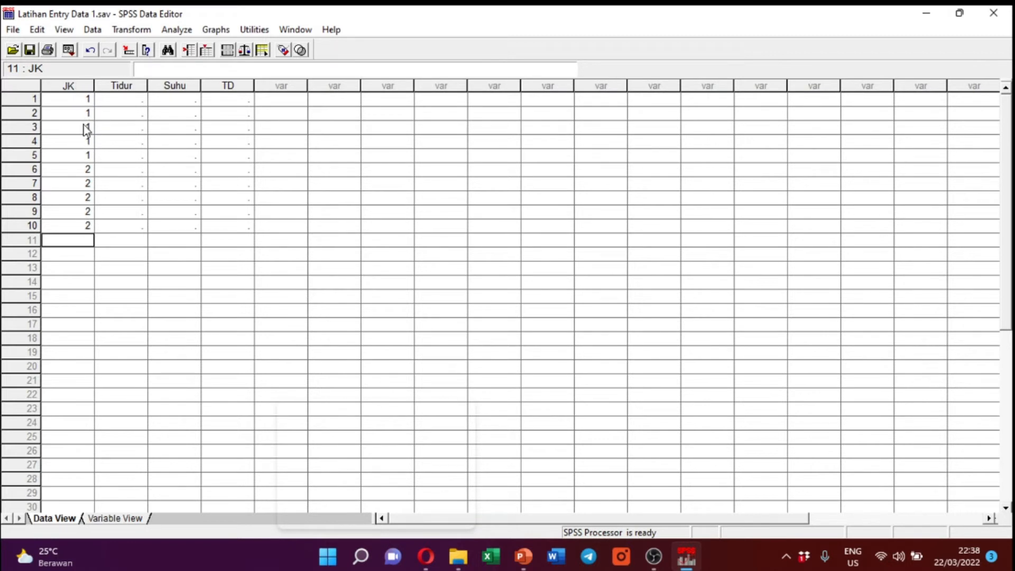
left_click(284, 50)
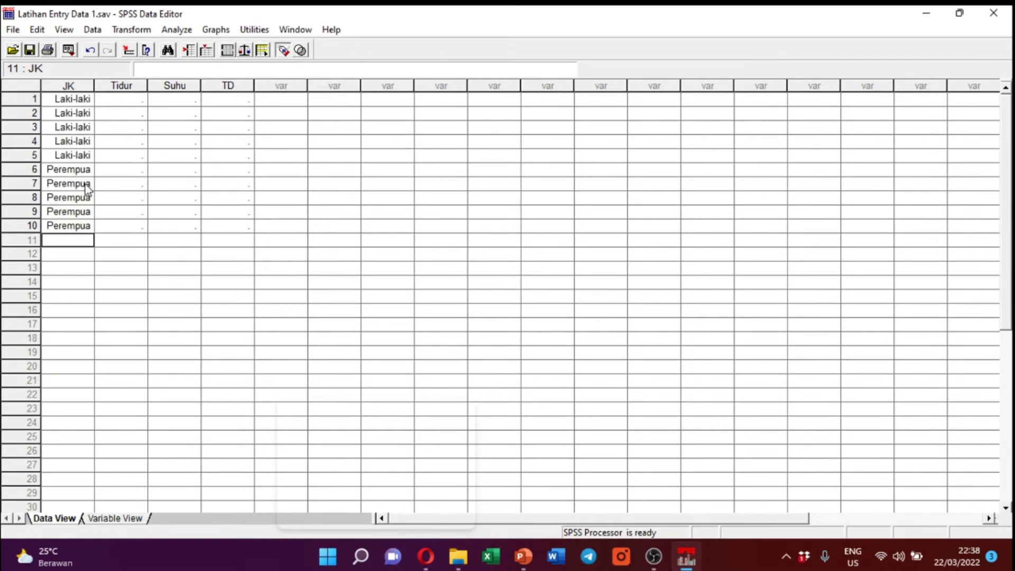
left_click_drag(94, 82, 127, 83)
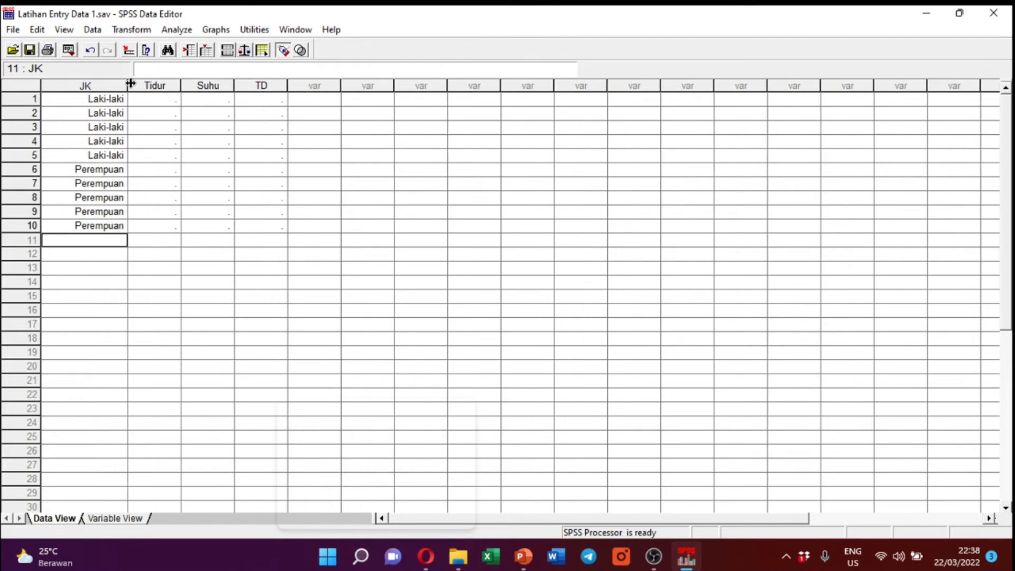
- Widen the Tidur column in the data sheet so its value labels fit
left_click(166, 103)
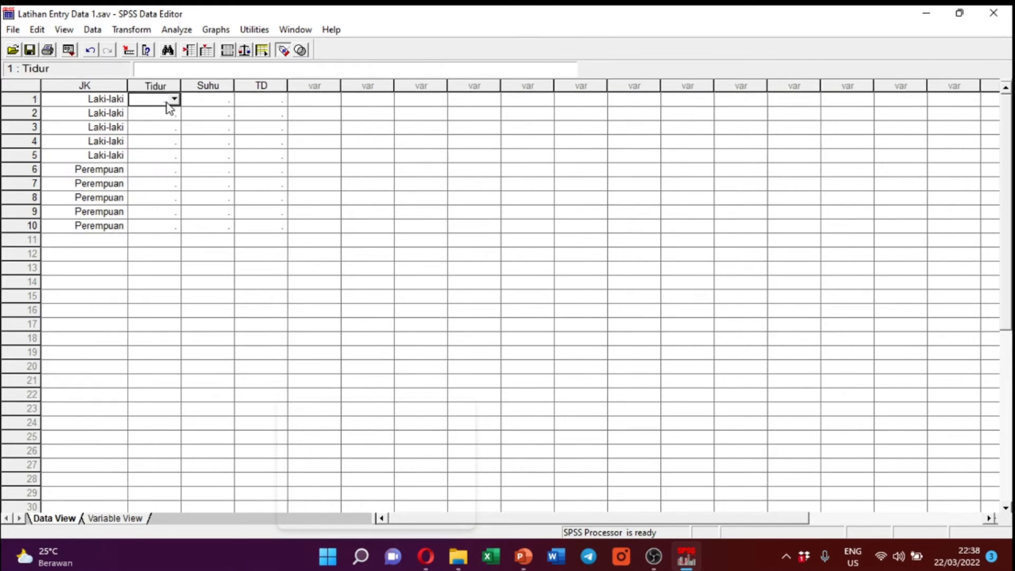
left_click(173, 101)
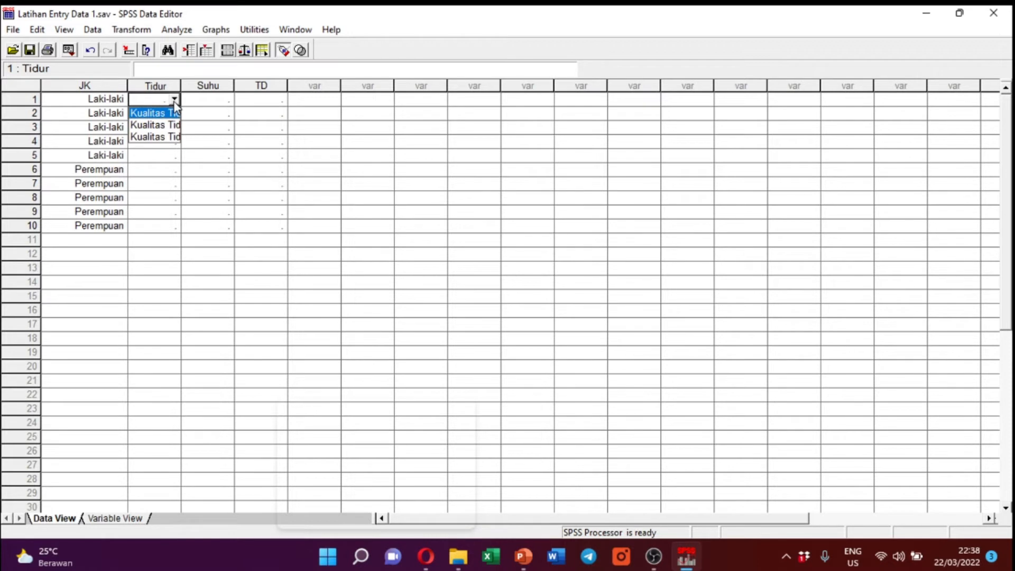
left_click(182, 85)
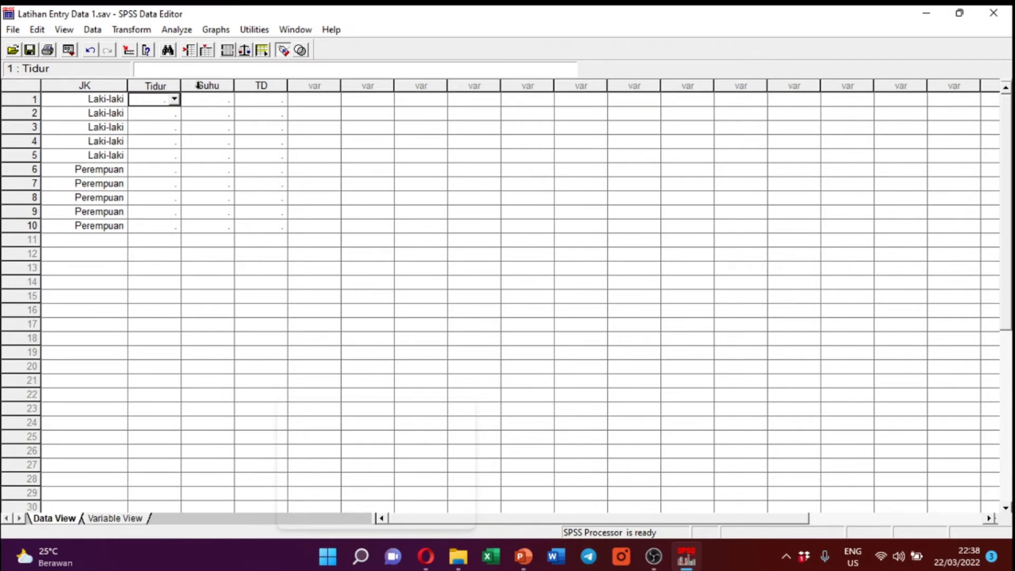
left_click_drag(181, 83, 240, 85)
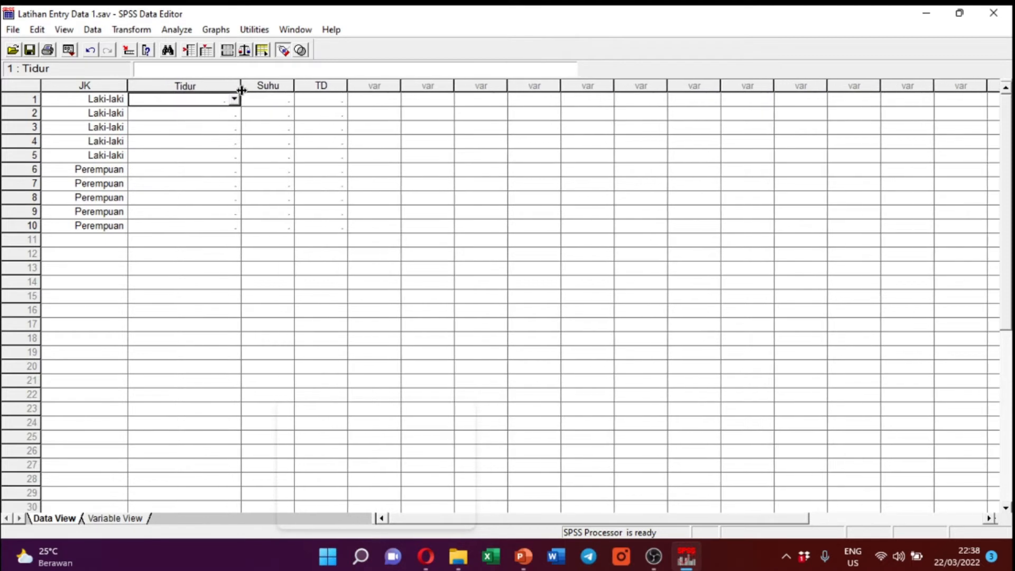
- Switch the data sheet to display codes and review the value labels defined for Tidur
left_click(283, 50)
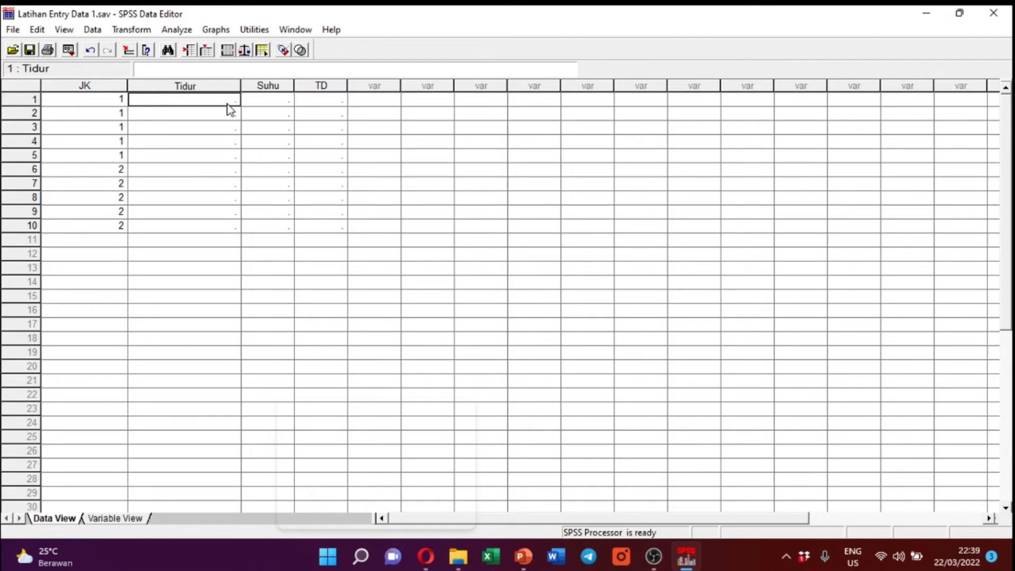
left_click(112, 519)
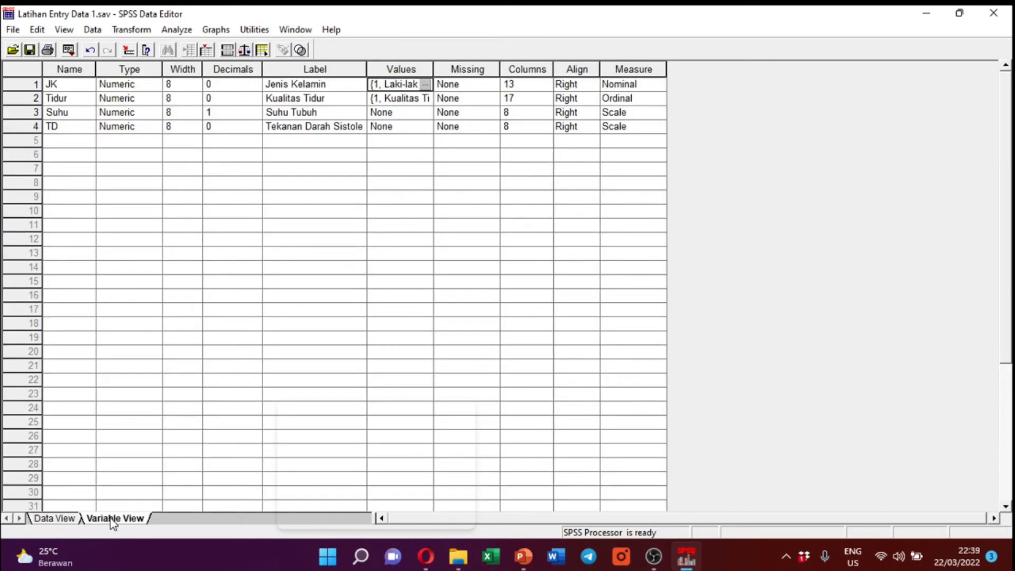
left_click(421, 99)
left_click(425, 99)
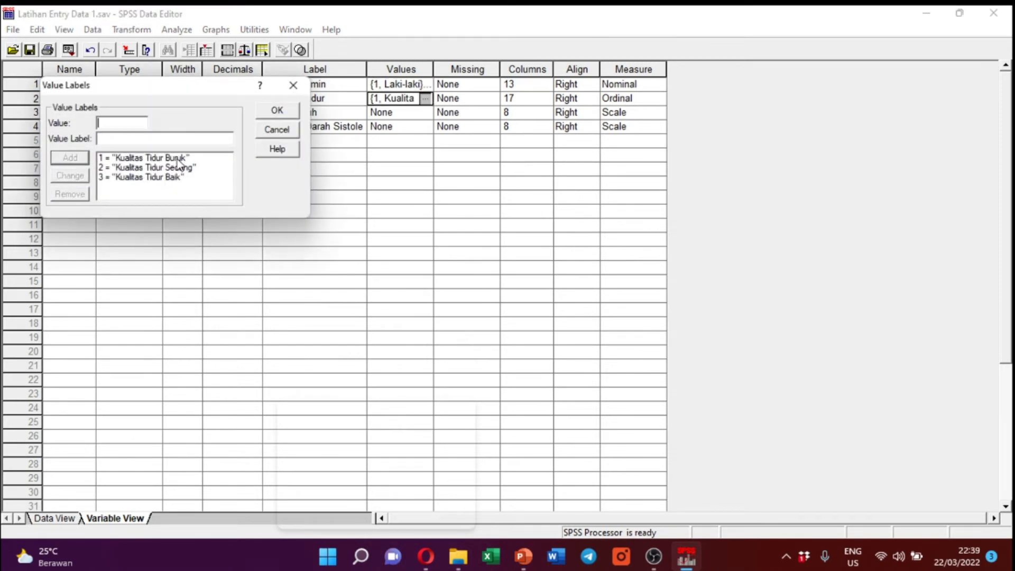
left_click(293, 85)
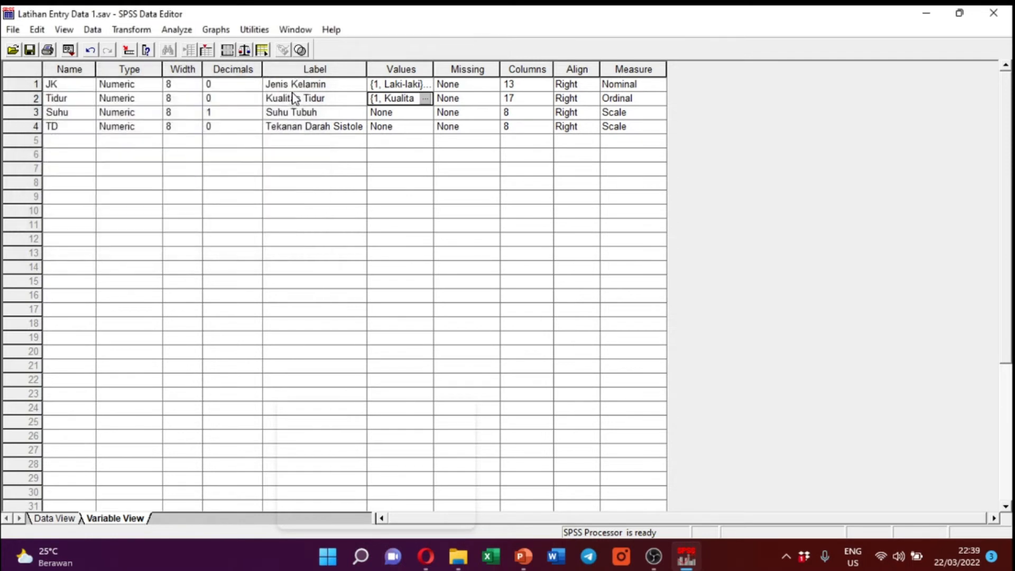
- Enter the Tidur code 1 for cases 1 to 3 in the data sheet
left_click(52, 519)
type("1")
key("Return")
type("1")
key("Return")
type("1")
key("Return")
- Enter the Tidur code 2 for cases 4 to 6
type("2")
key("Return")
type("2")
key("Return")
type("2")
key("Return")
- Enter the Tidur code 3 for cases 7 to 10
type("3")
key("Return")
type("3")
key("Return")
type("3")
key("Return")
type("3")
key("Return")
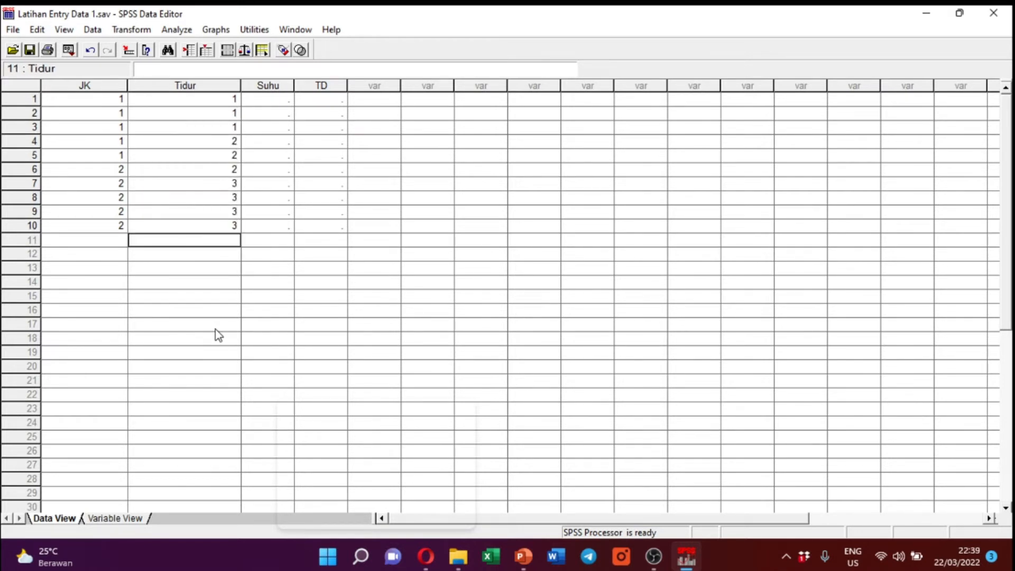
- Display value labels in the data sheet and enter the Suhu values 36, 36.4 and 35 for cases 1 to 3
left_click(287, 97)
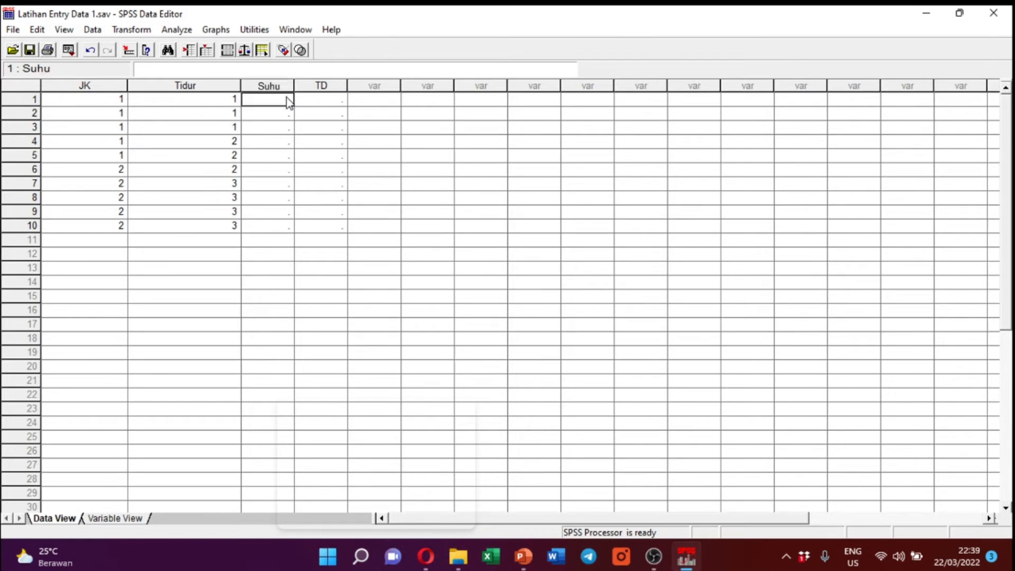
left_click(284, 52)
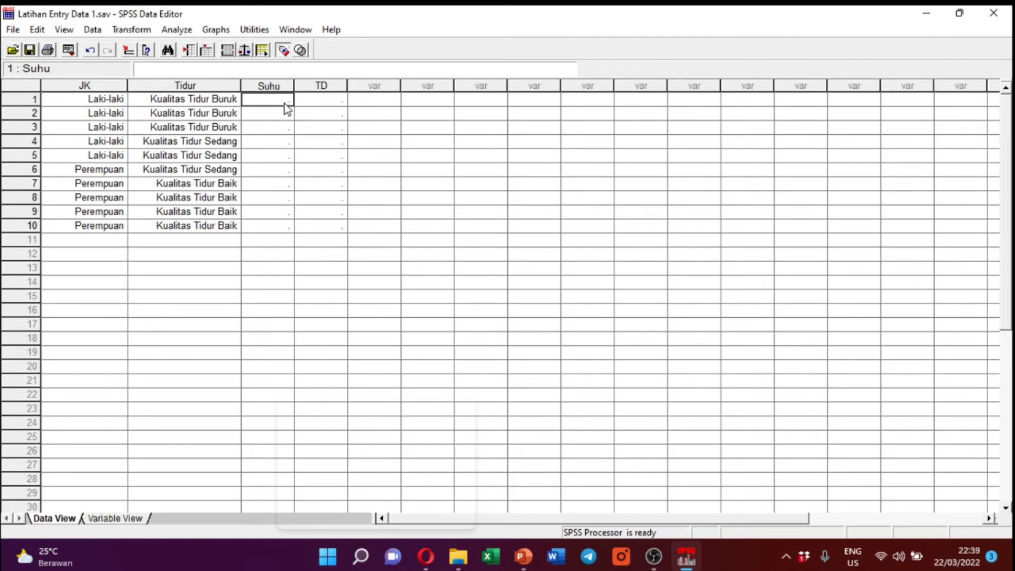
type("36")
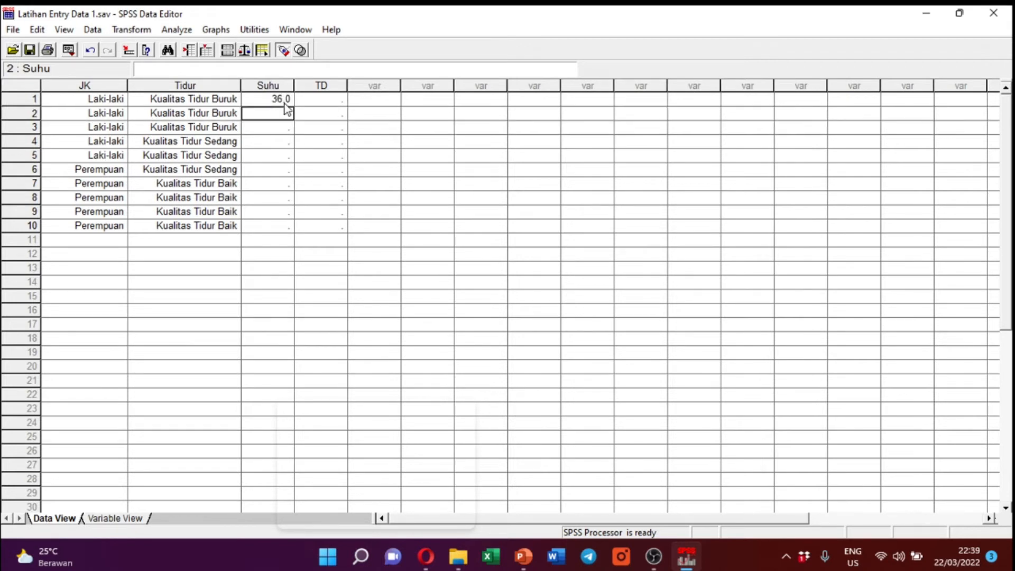
type("36.4")
key("Return")
type("35")
key("Return")
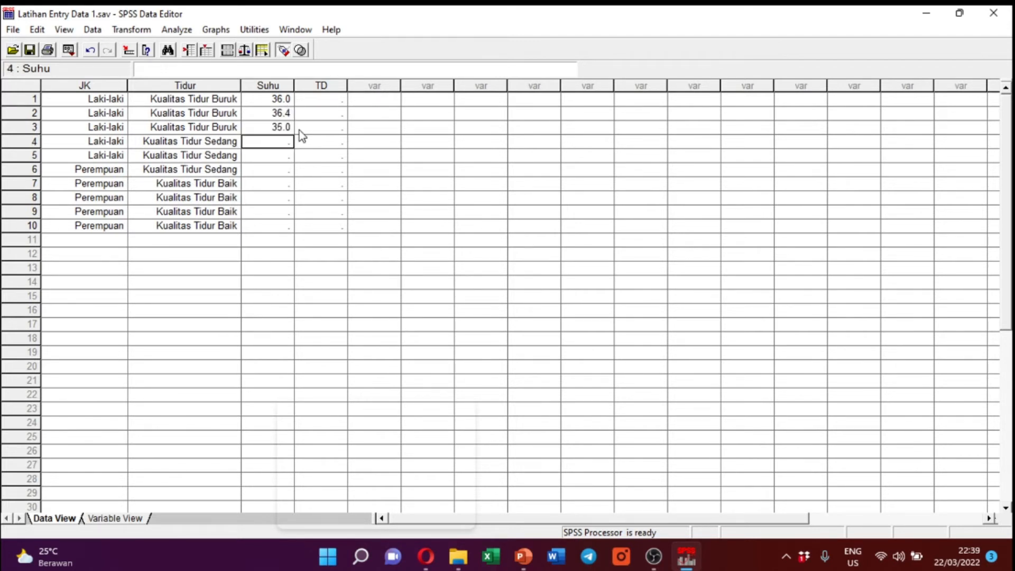
- Enter the Suhu values 37, 37.5, 38 and 39.4 for cases 4 to 7
type("37")
key("Return")
type("37.5")
key("Return")
type("38")
key("Return")
type("39.4")
key("Return")
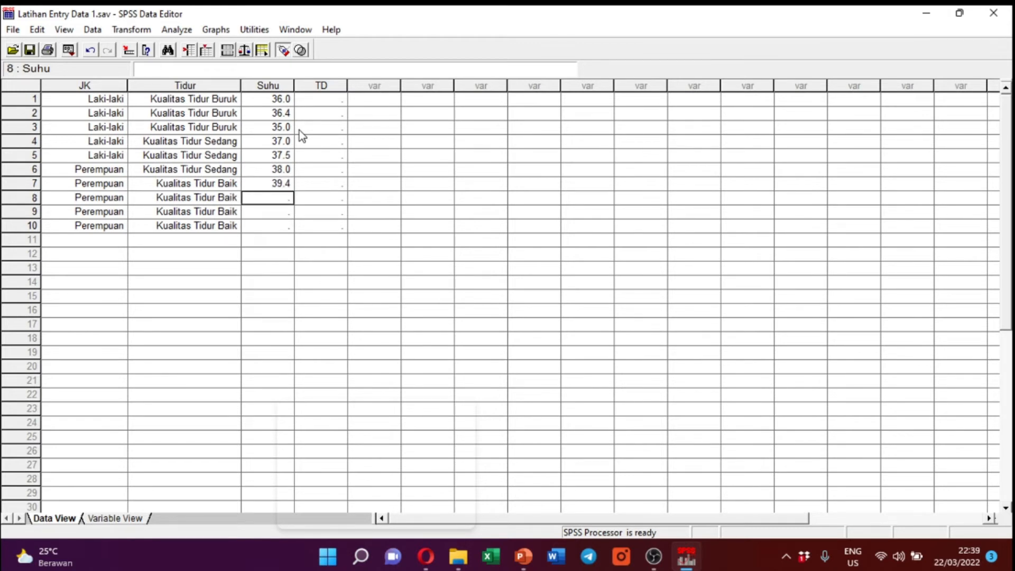
- Enter the Suhu values 38.6, 37.5 and 36.5 for cases 8 to 10
type("38.6")
key("Return")
type("37.5")
key("Return")
type("36.5")
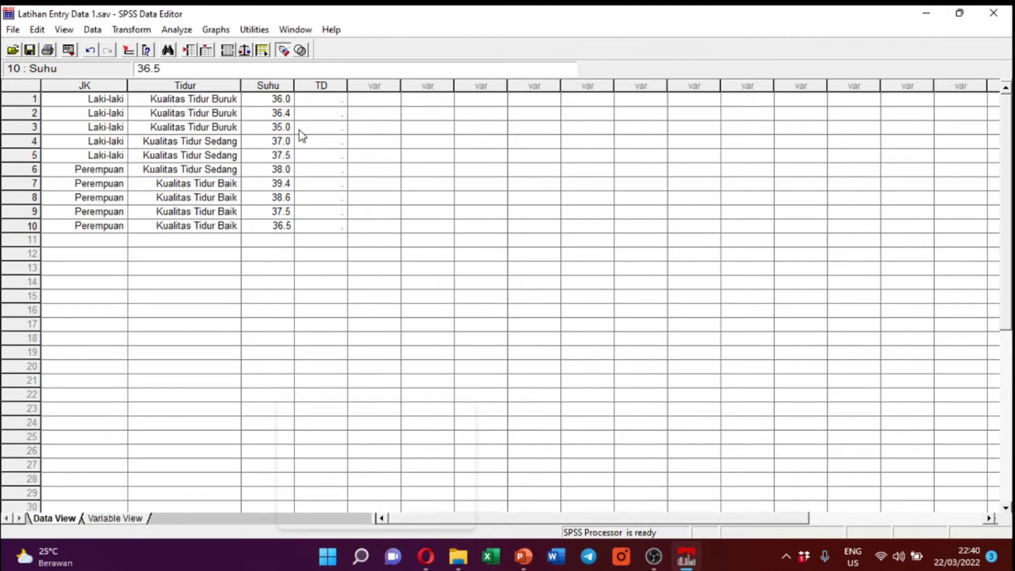
key("Return")
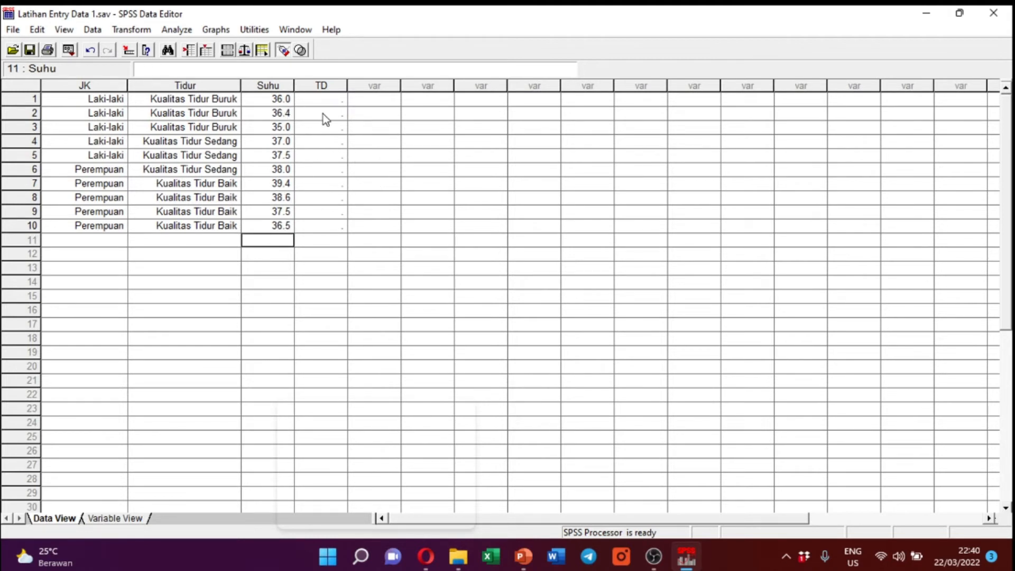
- Enter the TD values 120, 130, 140, 145 and 130 for cases 1 to 5
left_click(331, 102)
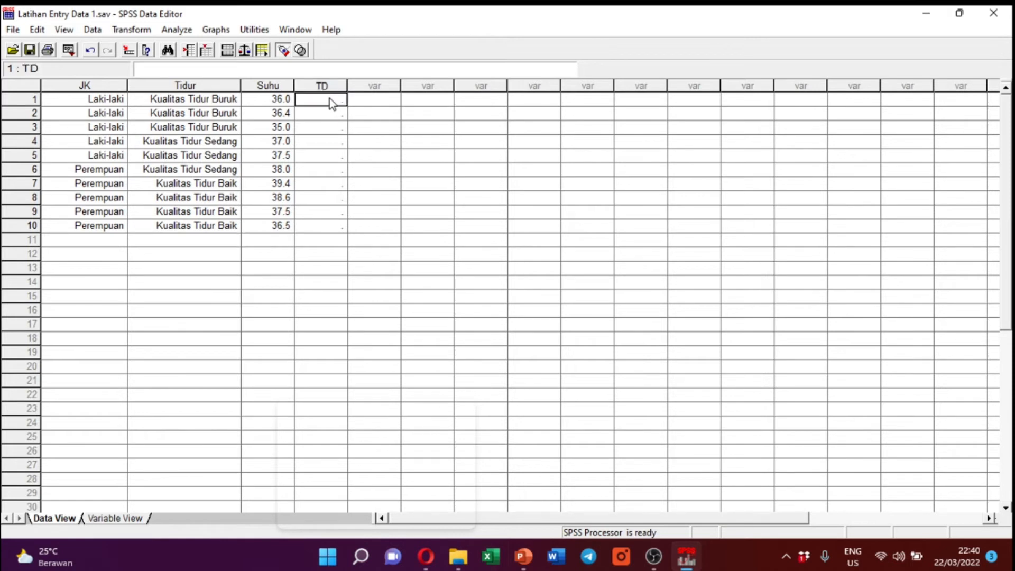
type("120")
key("Return")
type("130")
key("Return")
type("140")
key("Return")
type("145")
key("Return")
type("130")
key("Return")
- Enter the TD values 110, 110, 130, 125 and 160 for cases 6 to 10
type("110")
key("Return")
type("1100")
key("BackSpace")
key("Return")
type("130")
key("Return")
type("125")
key("Return")
type("160")
key("Return")
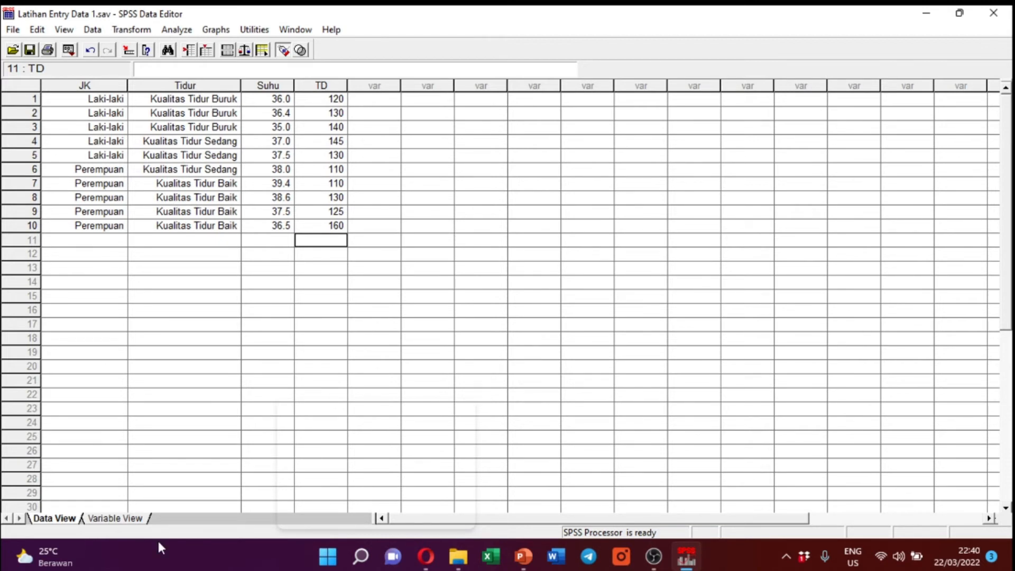
- Review the variable definitions and return to the data sheet
left_click(109, 518)
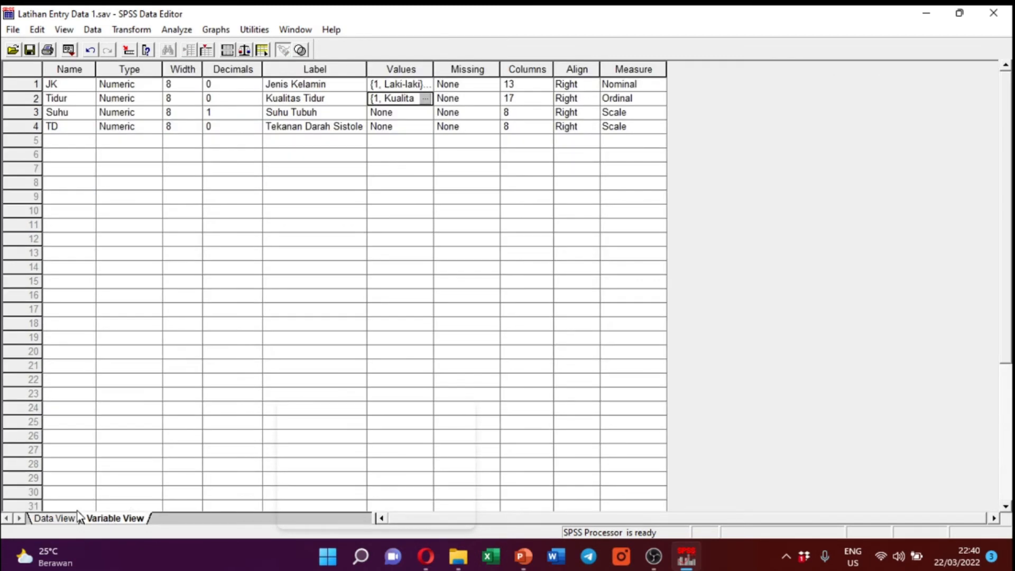
left_click(53, 519)
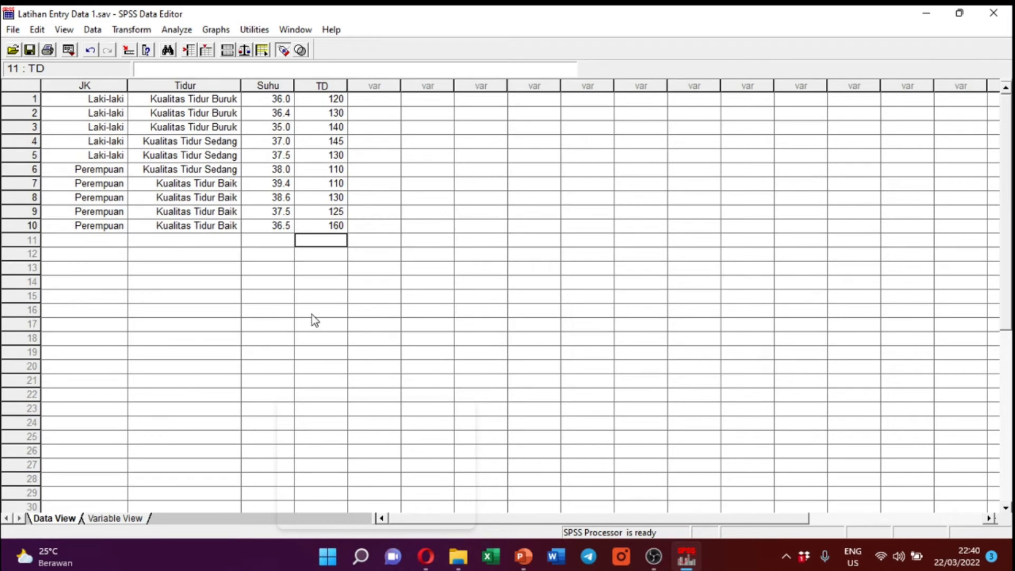
left_click(418, 125)
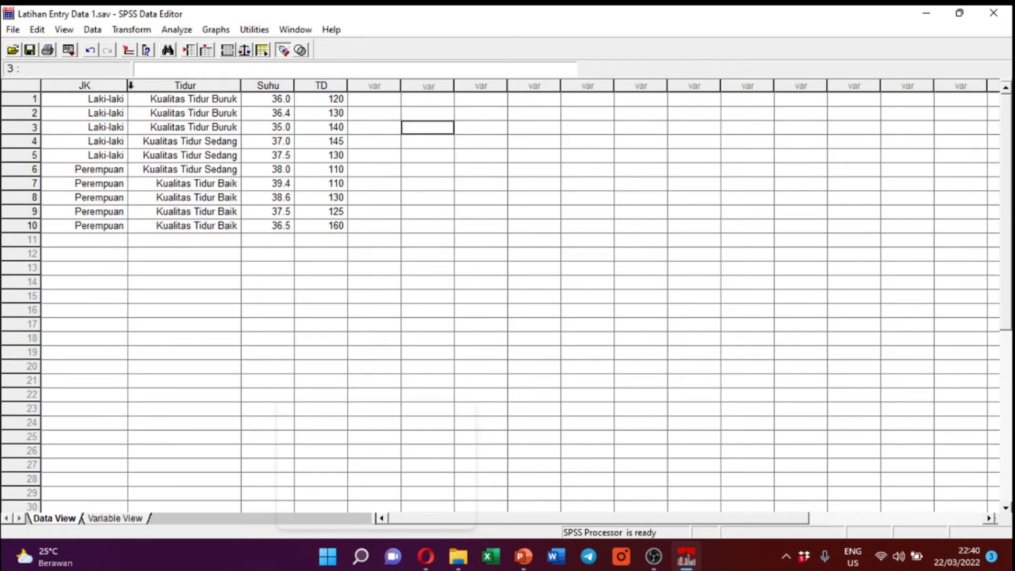
- Try to save the changes to the data file
left_click(30, 51)
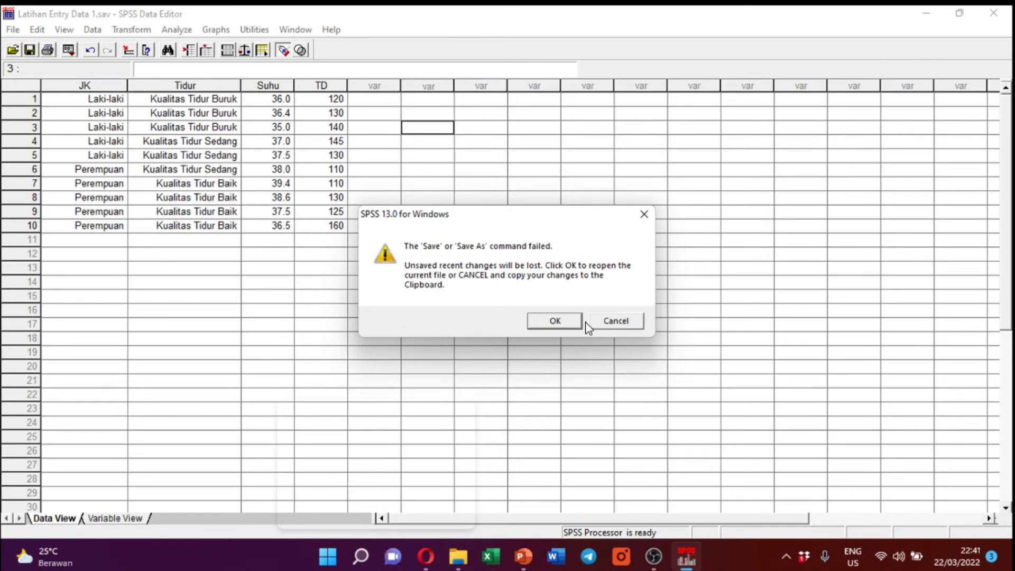
left_click(607, 323)
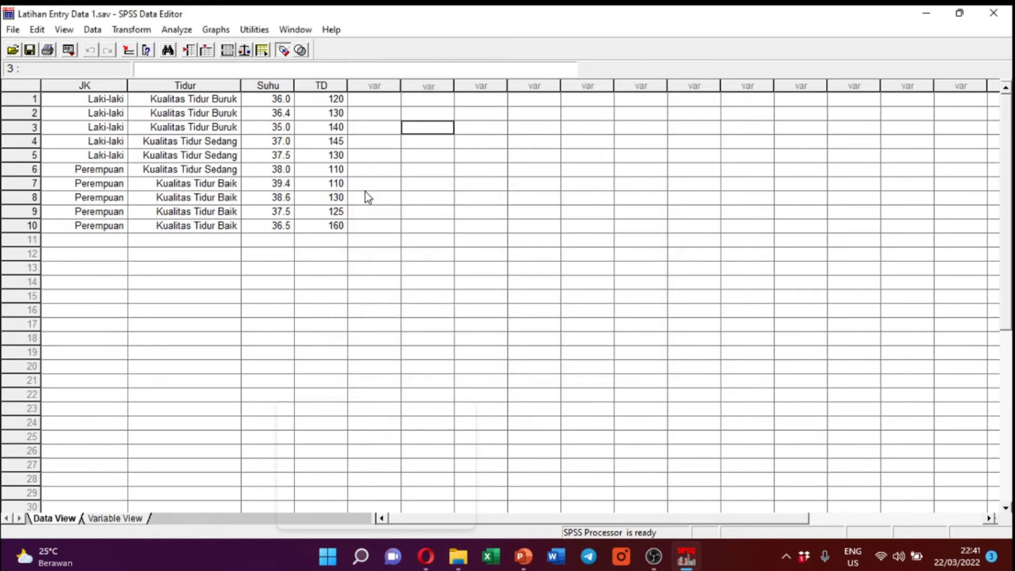
left_click(149, 244)
left_click(113, 259)
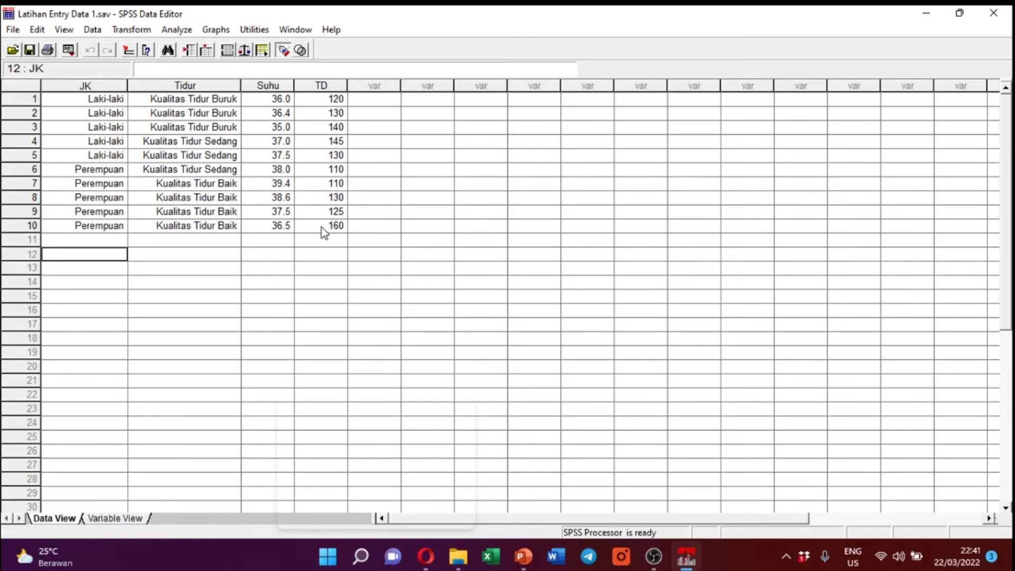
left_click(435, 286)
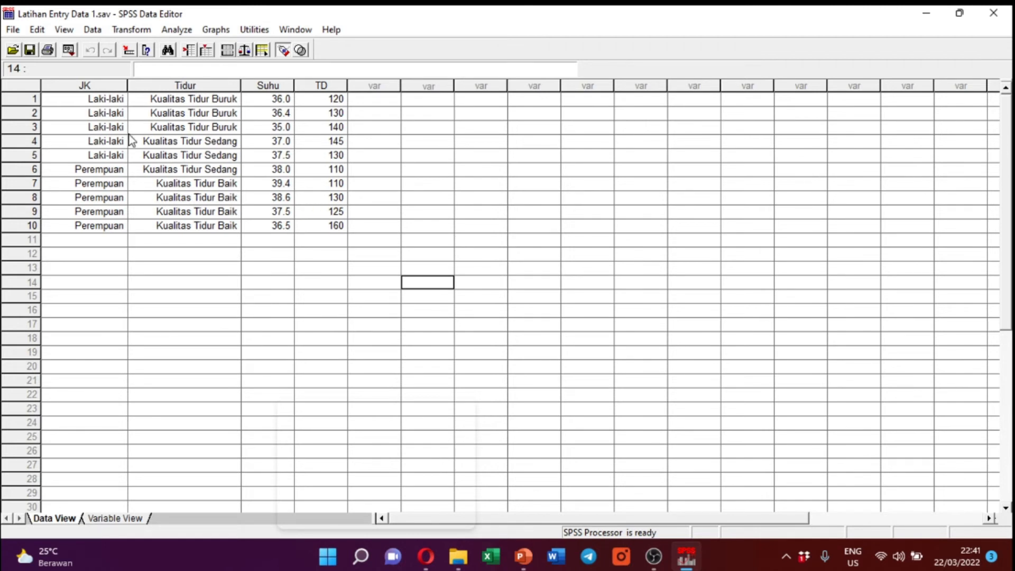
- Run a Frequencies analysis with frequency tables for Jenis Kelamin [JK] and Kualitas Tidur [Tidur]
left_click(176, 32)
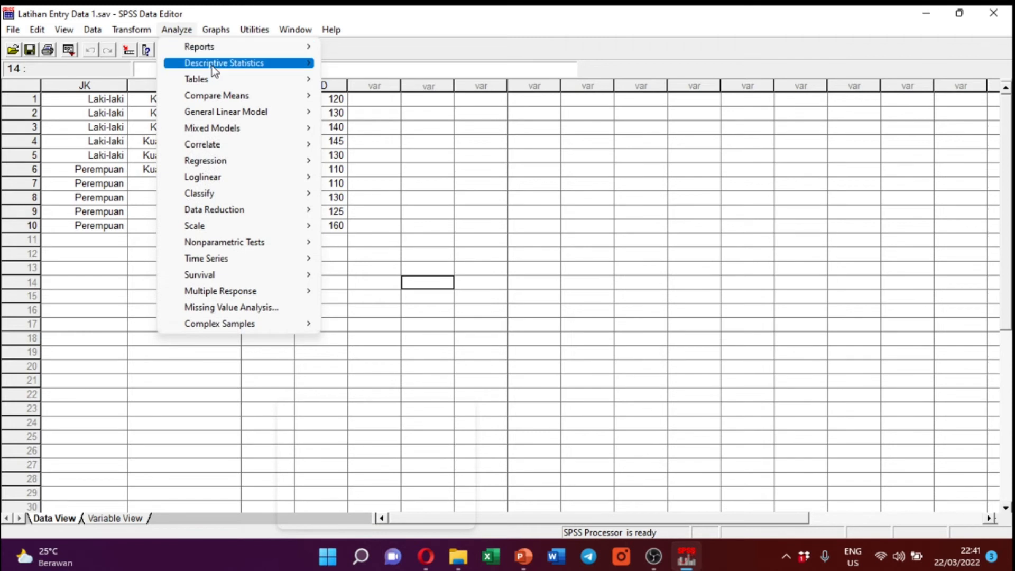
mouse_move(211, 65)
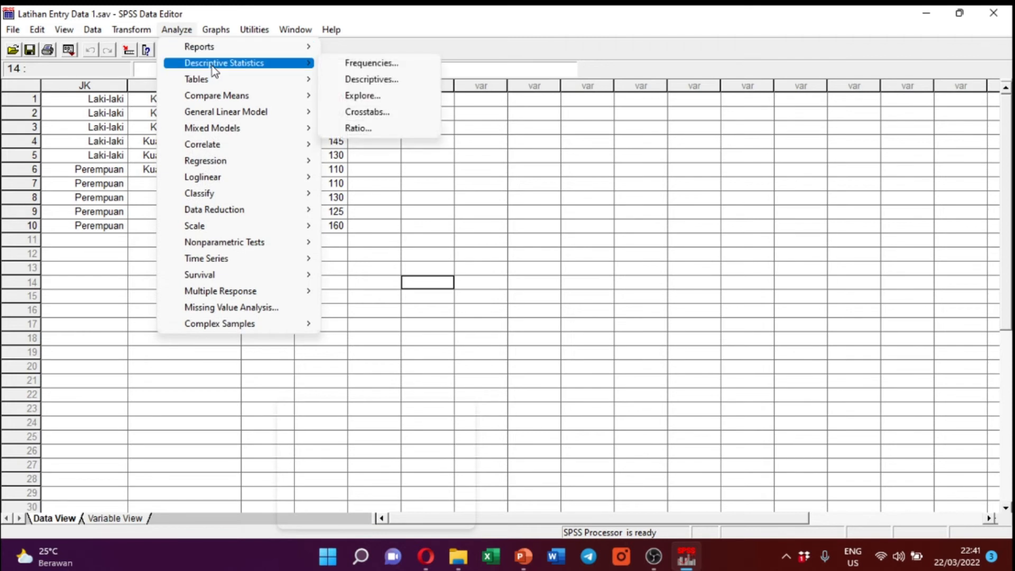
left_click(344, 64)
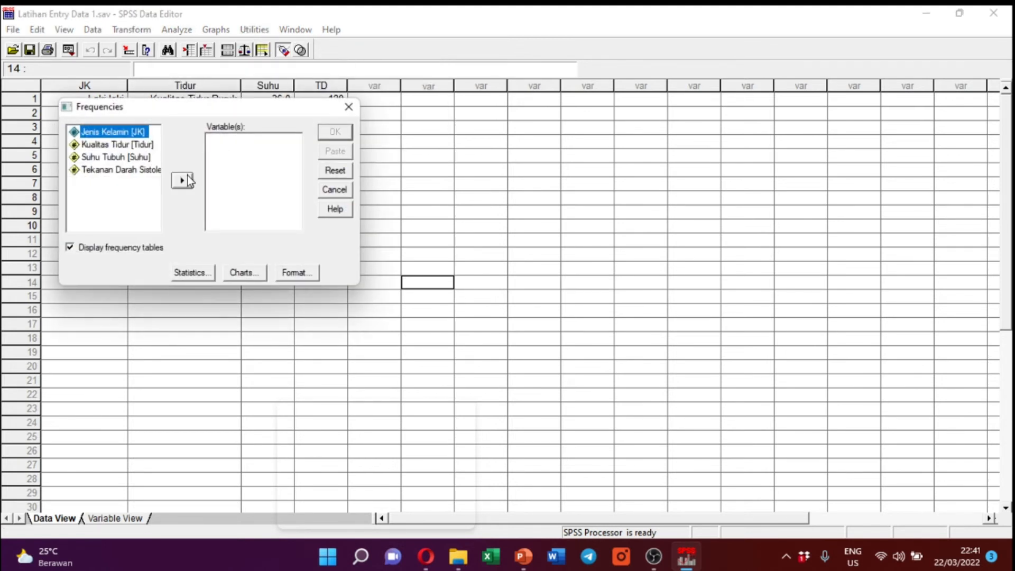
left_click(185, 181)
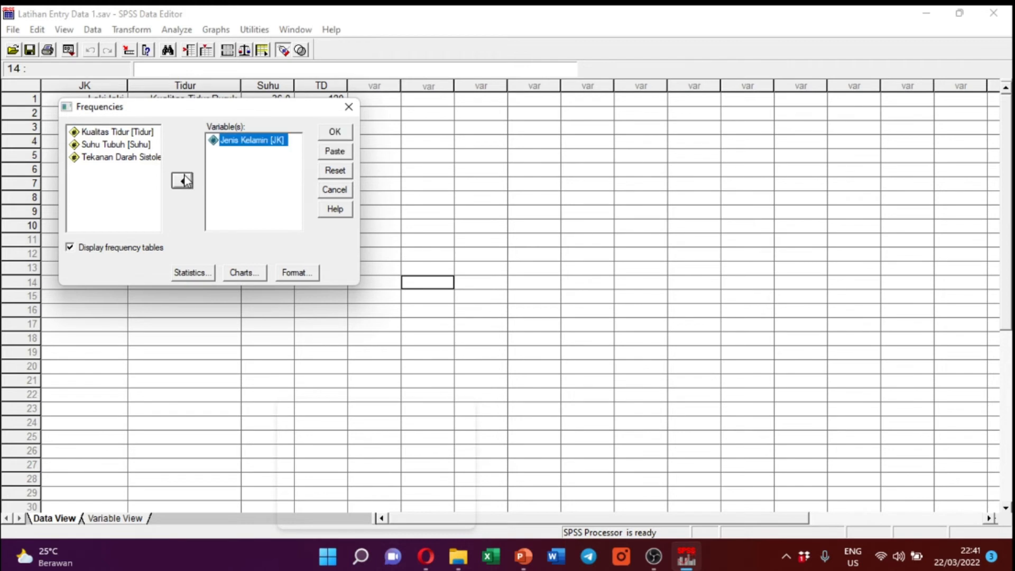
left_click(138, 132)
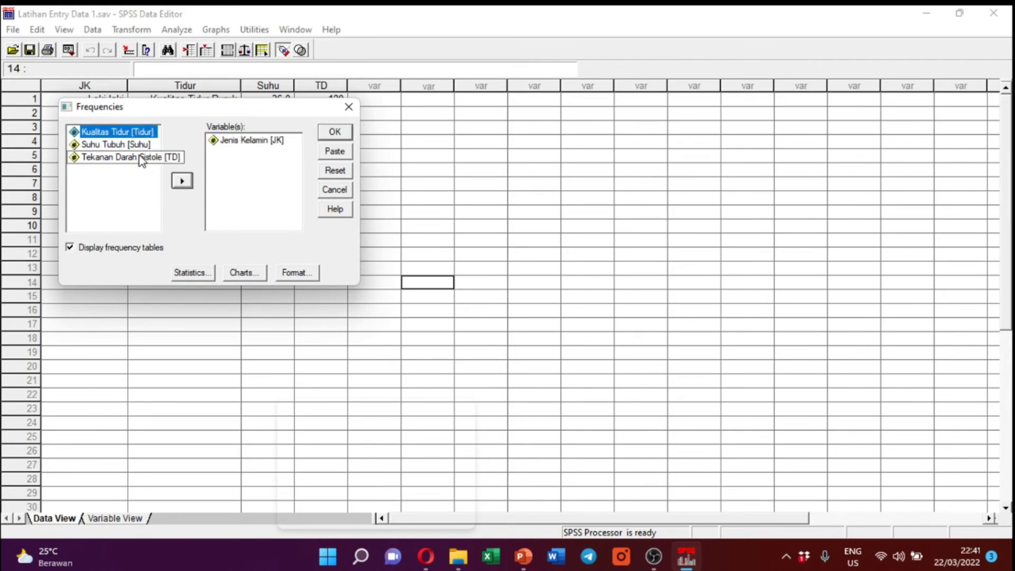
left_click(185, 181)
left_click(333, 133)
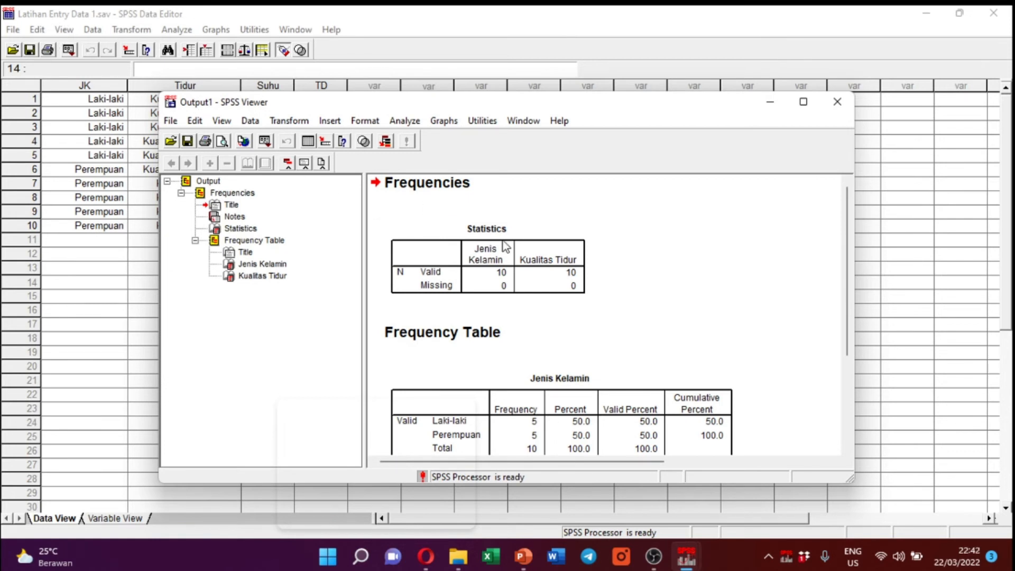
- Save the frequencies output as a viewer file named Cara Entry Data 1 in the Biostatistik folder and close the output
left_click(169, 122)
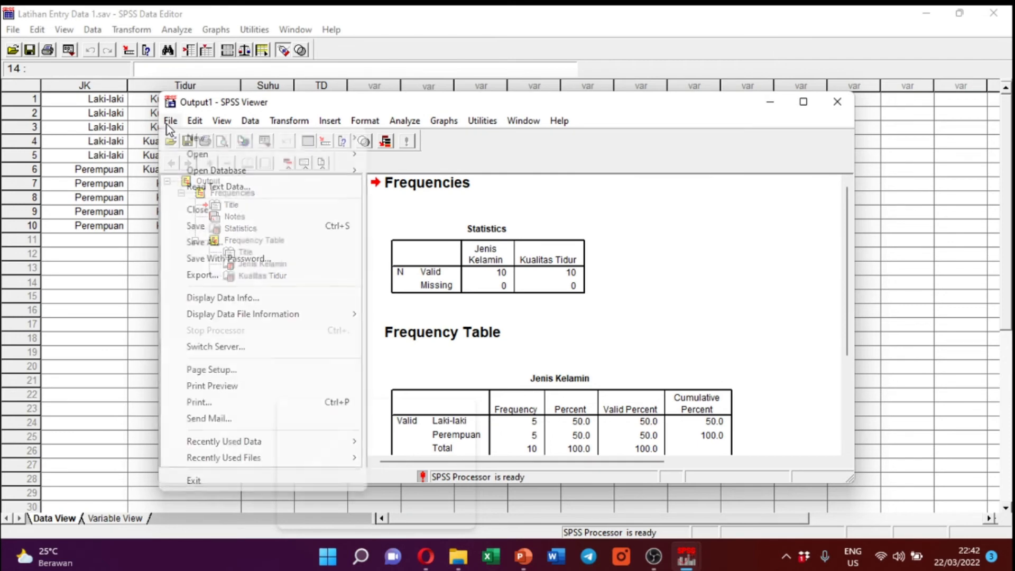
left_click(211, 246)
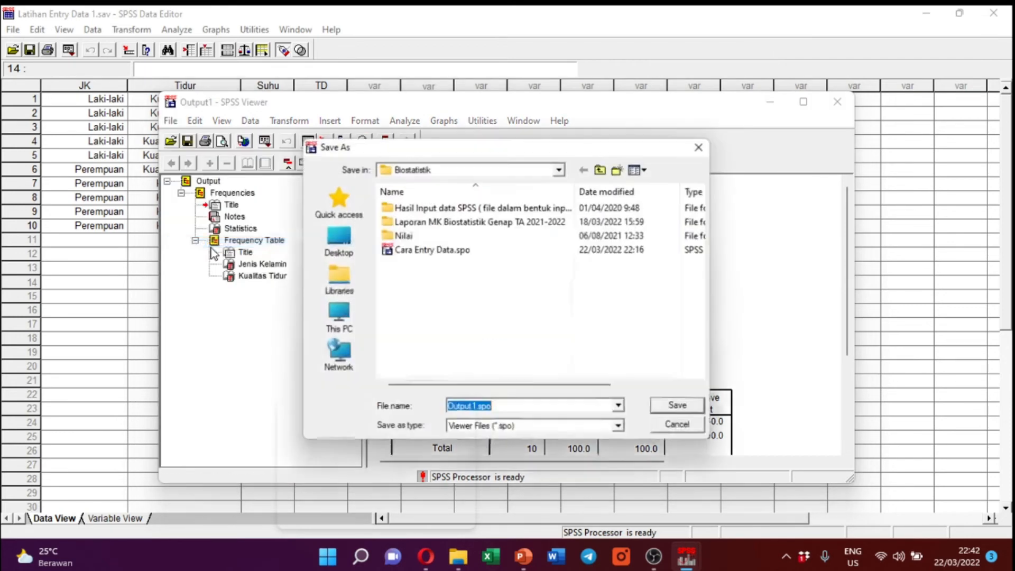
left_click(519, 406)
key("BackSpace")
key("BackSpace")
key("BackSpace")
key("BackSpace")
key("BackSpace")
key("BackSpace")
key("BackSpace")
key("BackSpace")
key("BackSpace")
key("BackSpace")
key("BackSpace")
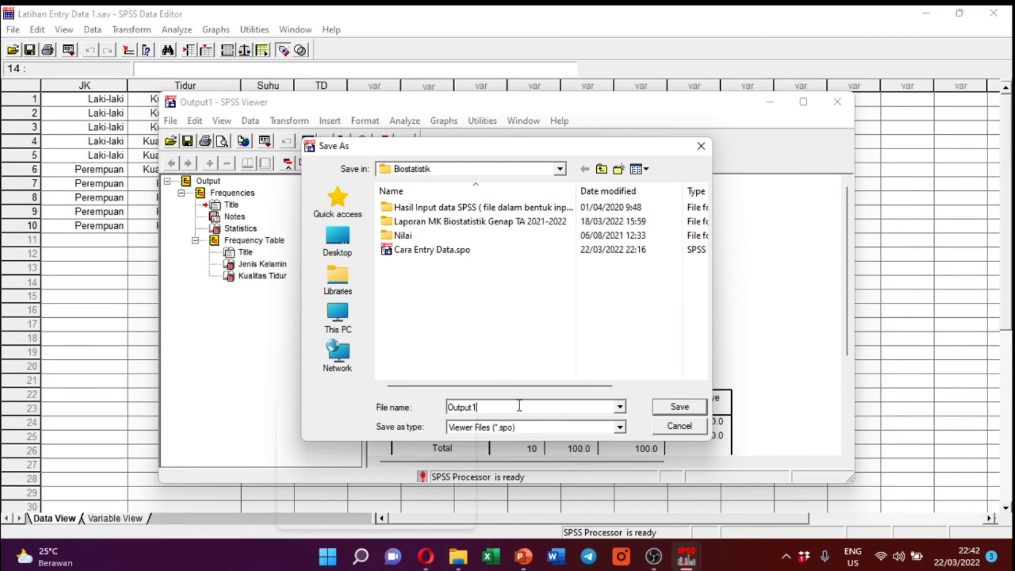
type("Cara")
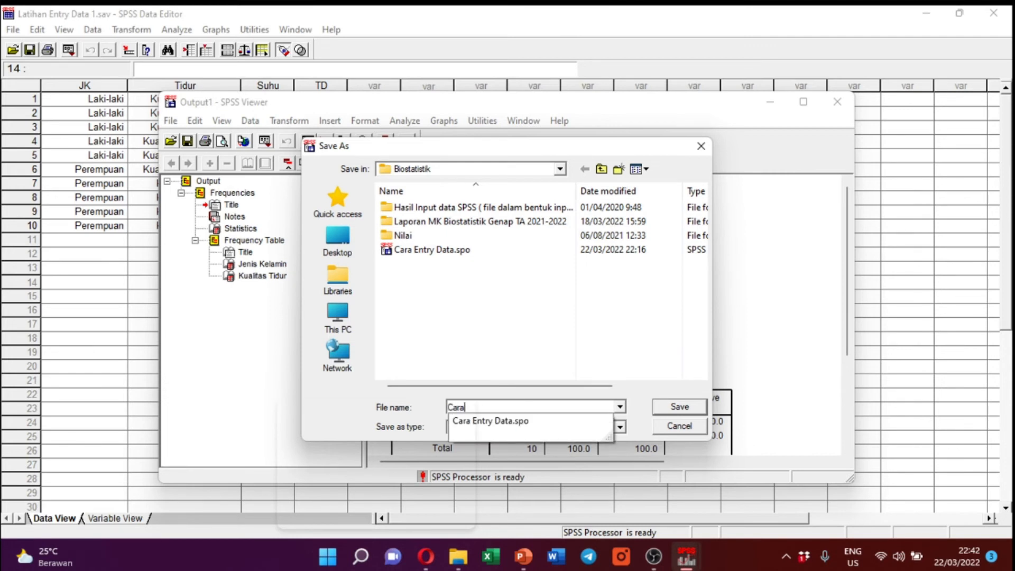
type(" Entry Data 1")
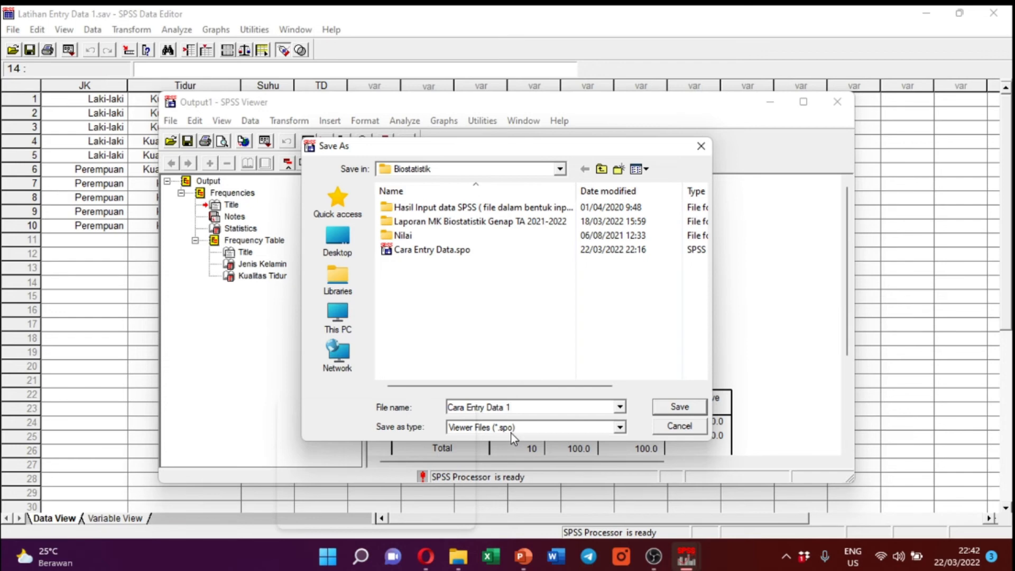
left_click(677, 405)
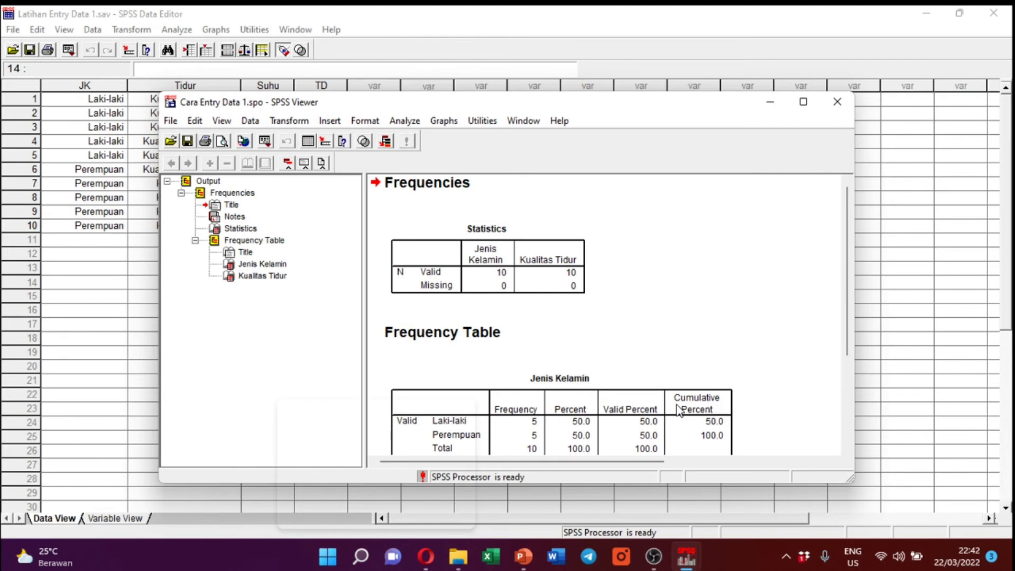
left_click(837, 105)
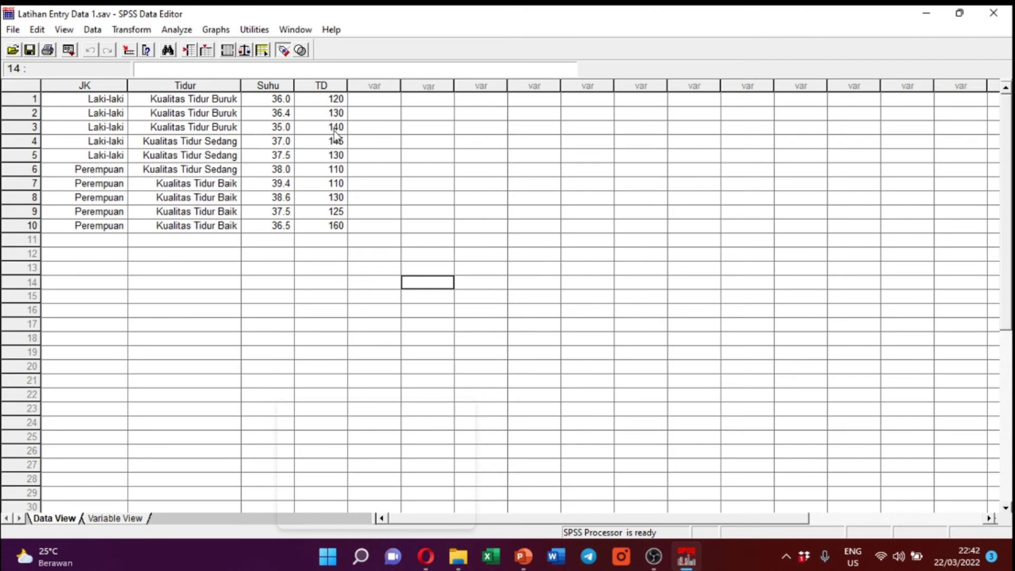
- Reopen the saved output file Cara Entry Data 1.spo to check it, and close it again
left_click(13, 31)
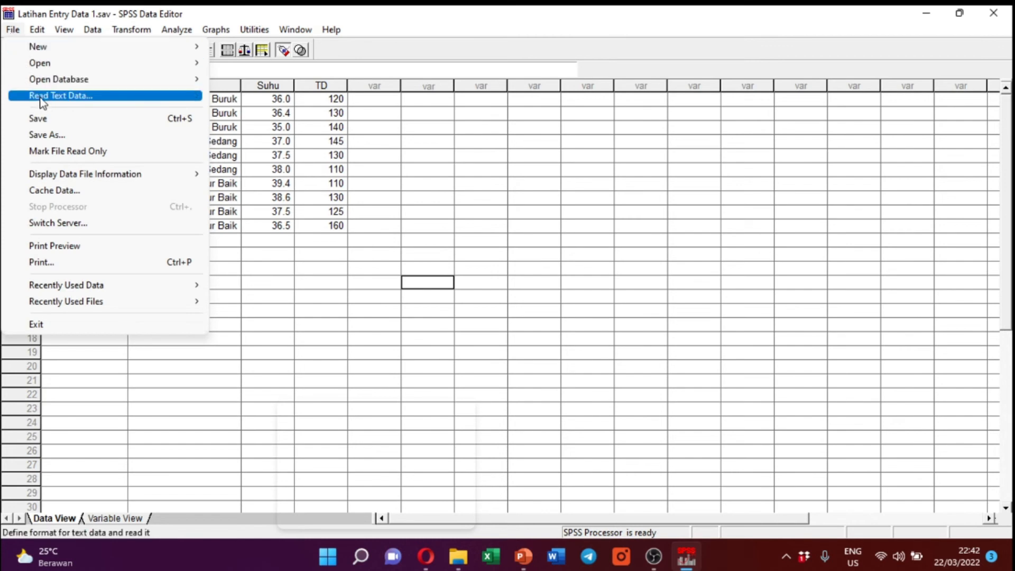
mouse_move(64, 65)
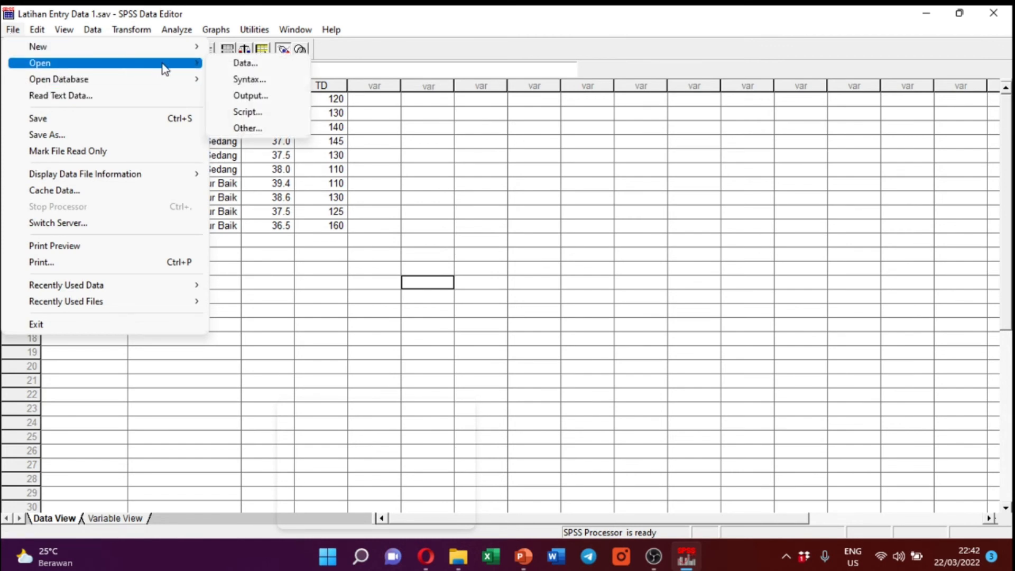
left_click(265, 95)
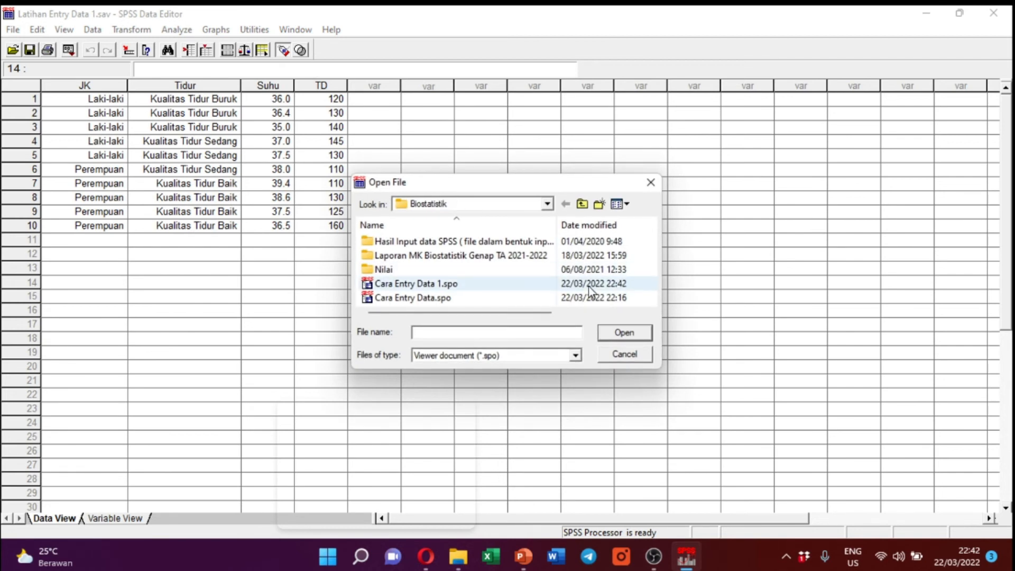
left_click(457, 286)
left_click(623, 331)
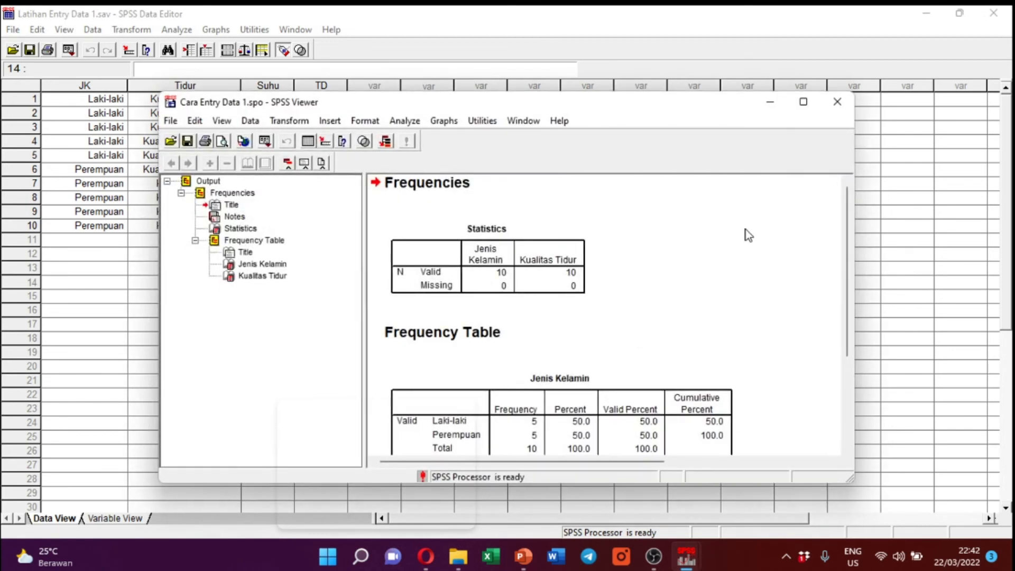
left_click(835, 104)
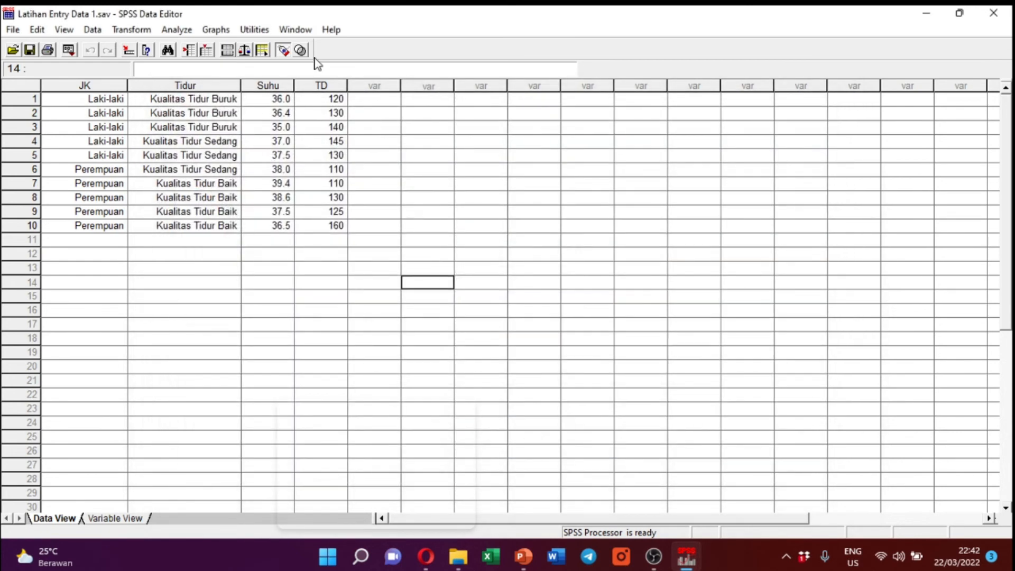
- Look through the saved .sav data files in the Biostatistik folder without opening any of them
left_click(13, 30)
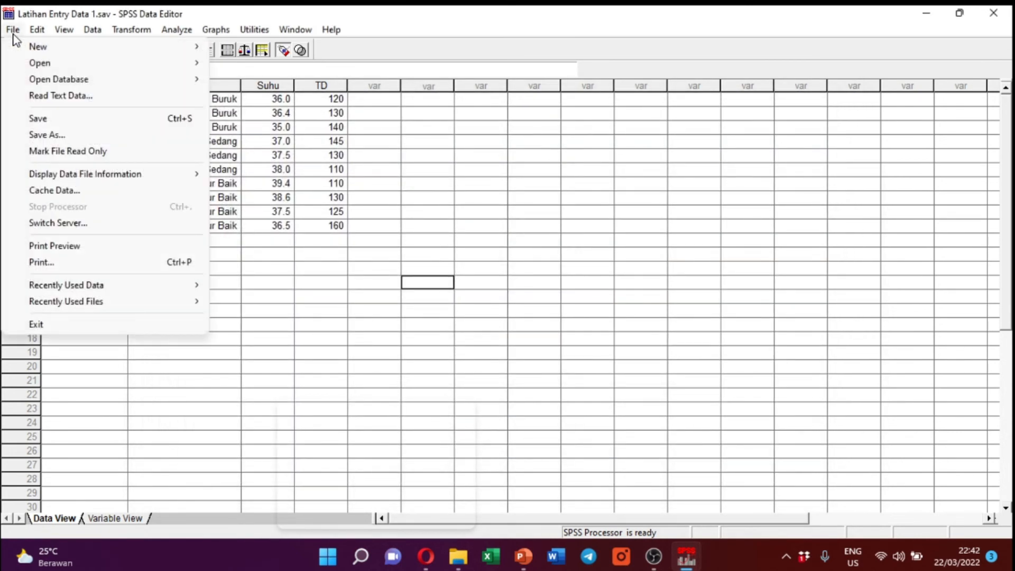
mouse_move(80, 65)
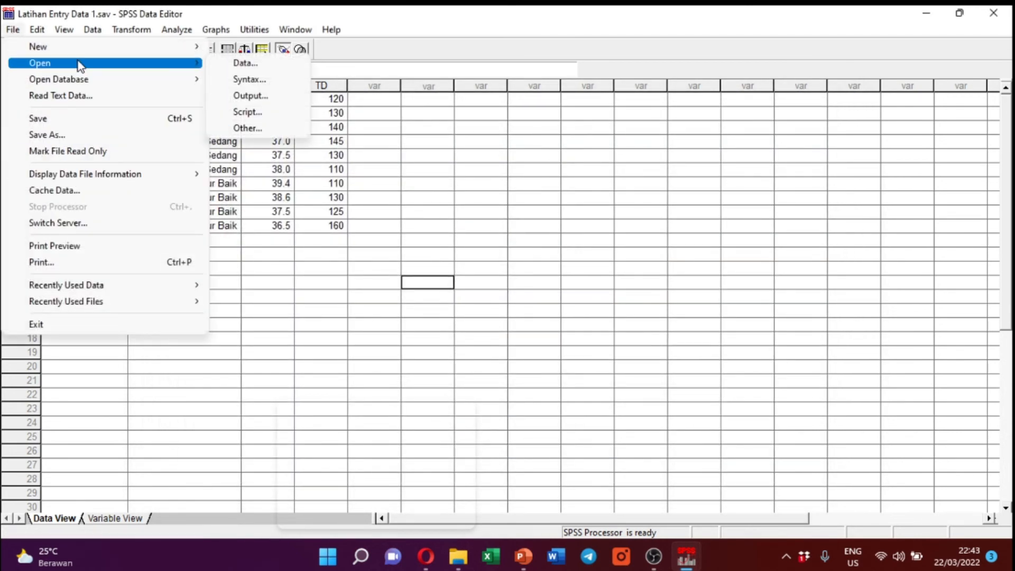
left_click(238, 65)
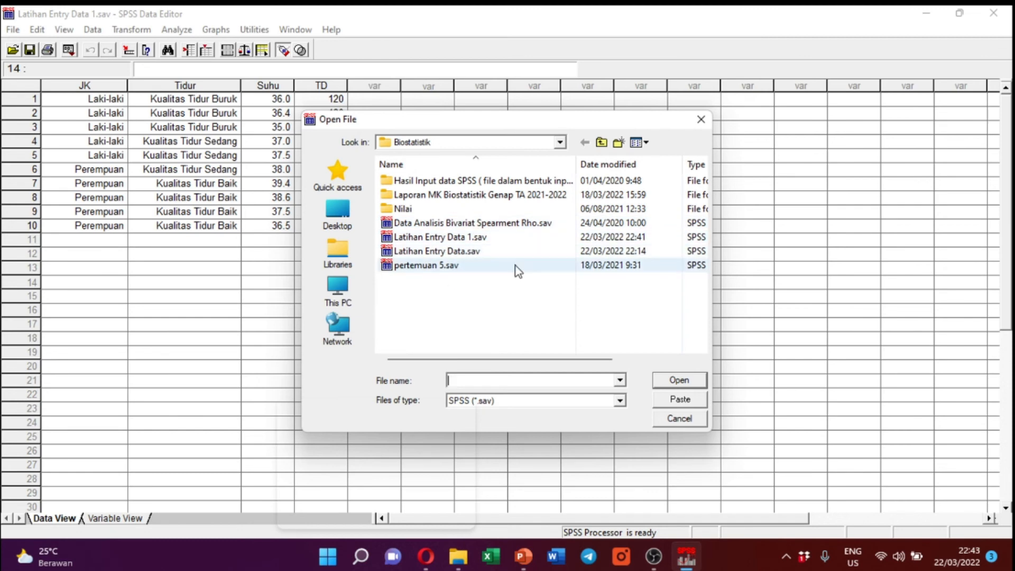
left_click(702, 120)
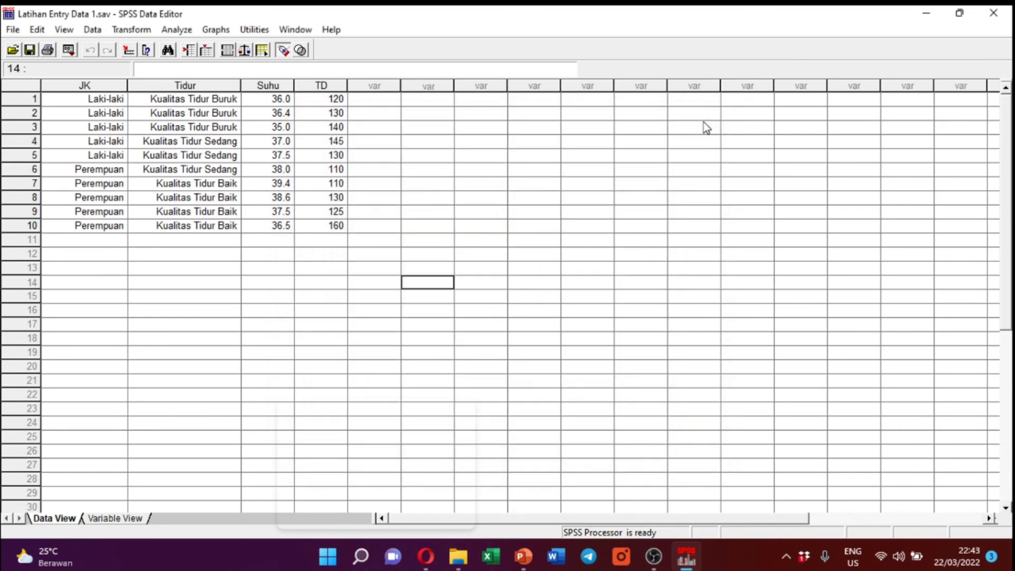